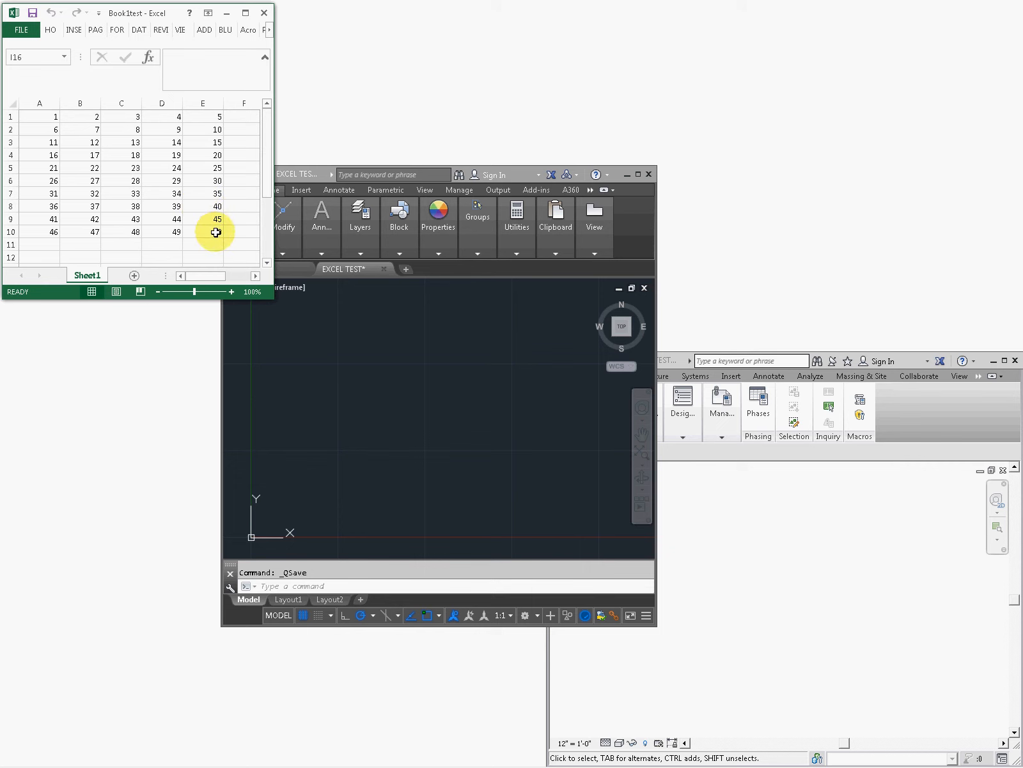
- Copy the cell range A1:E10 from Sheet1 of the Book1test workbook
{"action": "left_click_drag", "start_coordinate": [217, 229], "coordinate": [22, 106]}
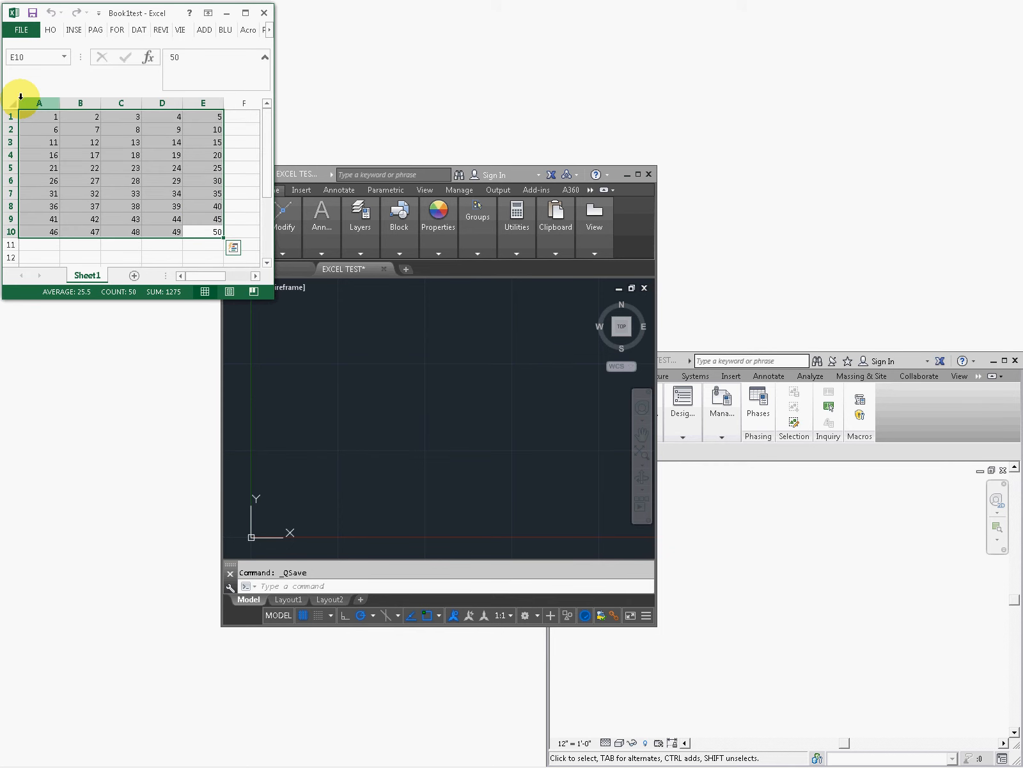
{"action": "key", "text": "ctrl+c"}
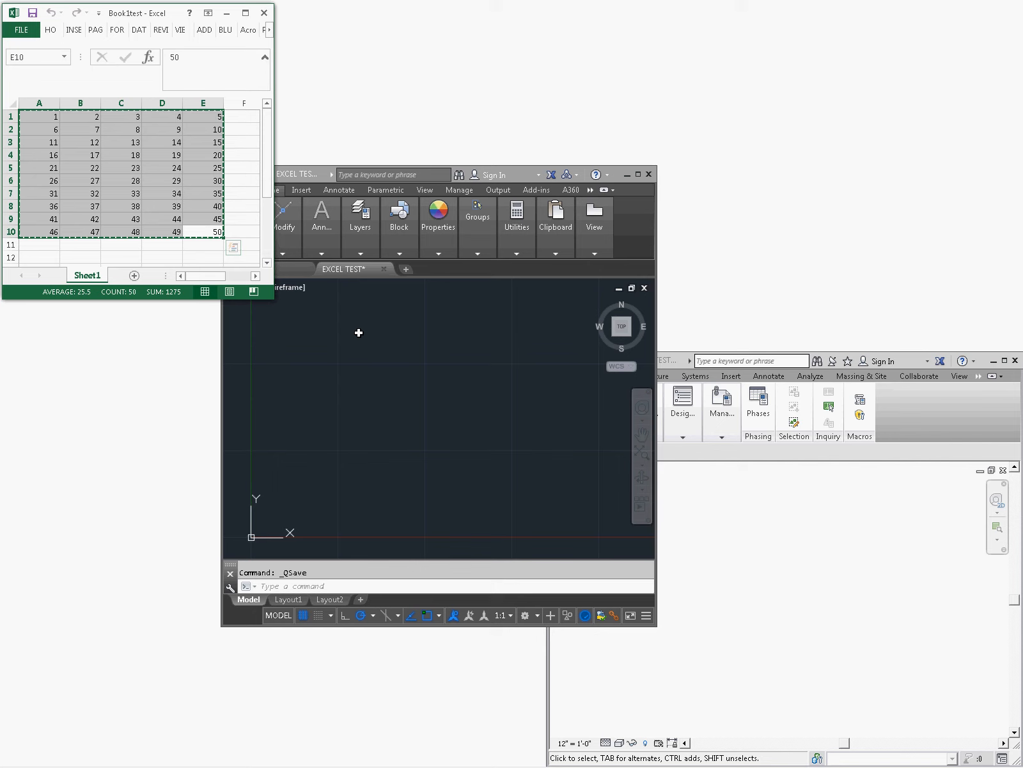
{"action": "right_click", "coordinate": [144, 168]}
{"action": "left_click", "coordinate": [189, 198]}
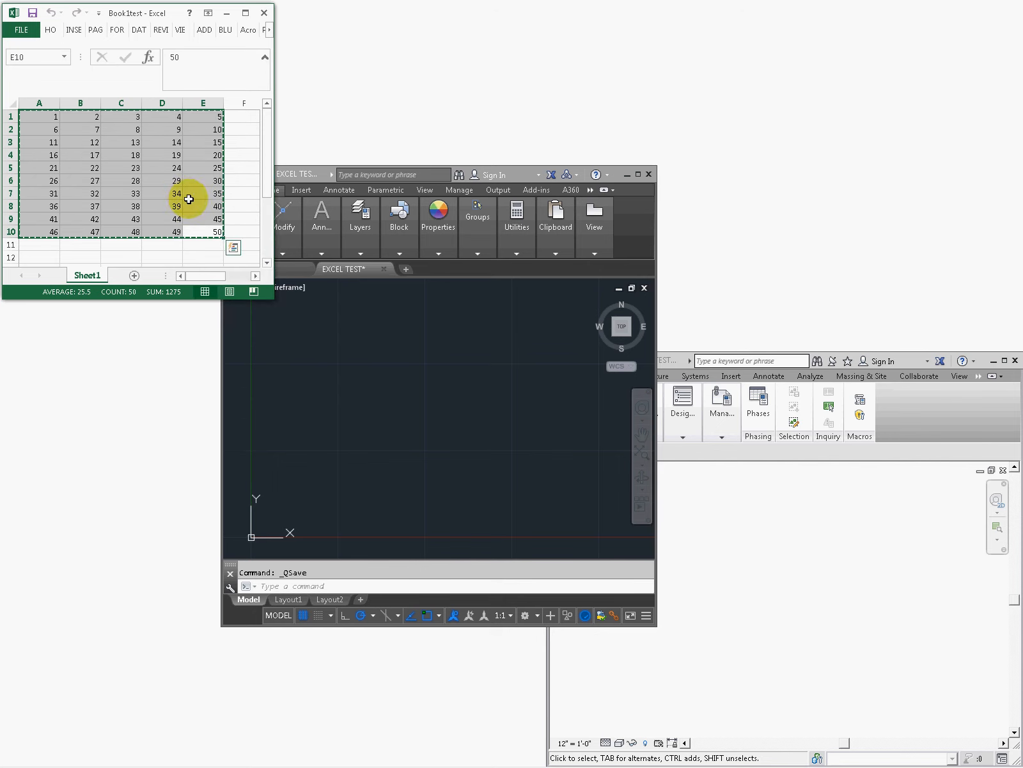
- Switch to the maximized AutoCAD window and paste the copied cells with Paste Special as a Microsoft Excel Worksheet near the middle of the drawing
{"action": "left_click", "coordinate": [346, 375]}
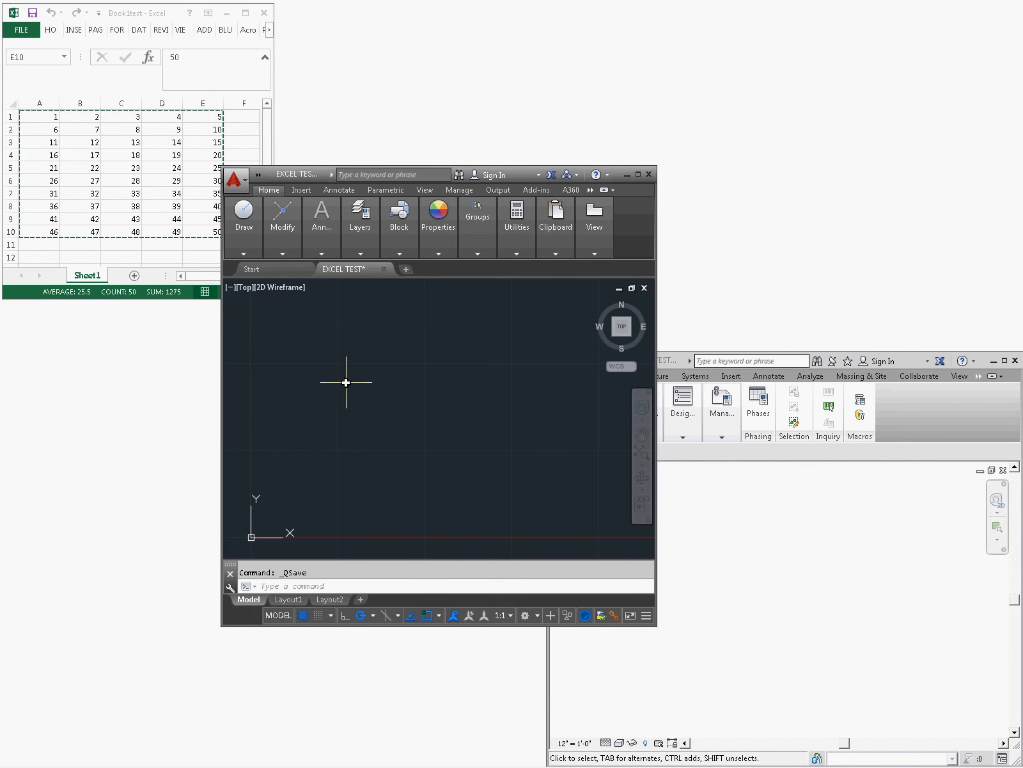
{"action": "right_click", "coordinate": [346, 382]}
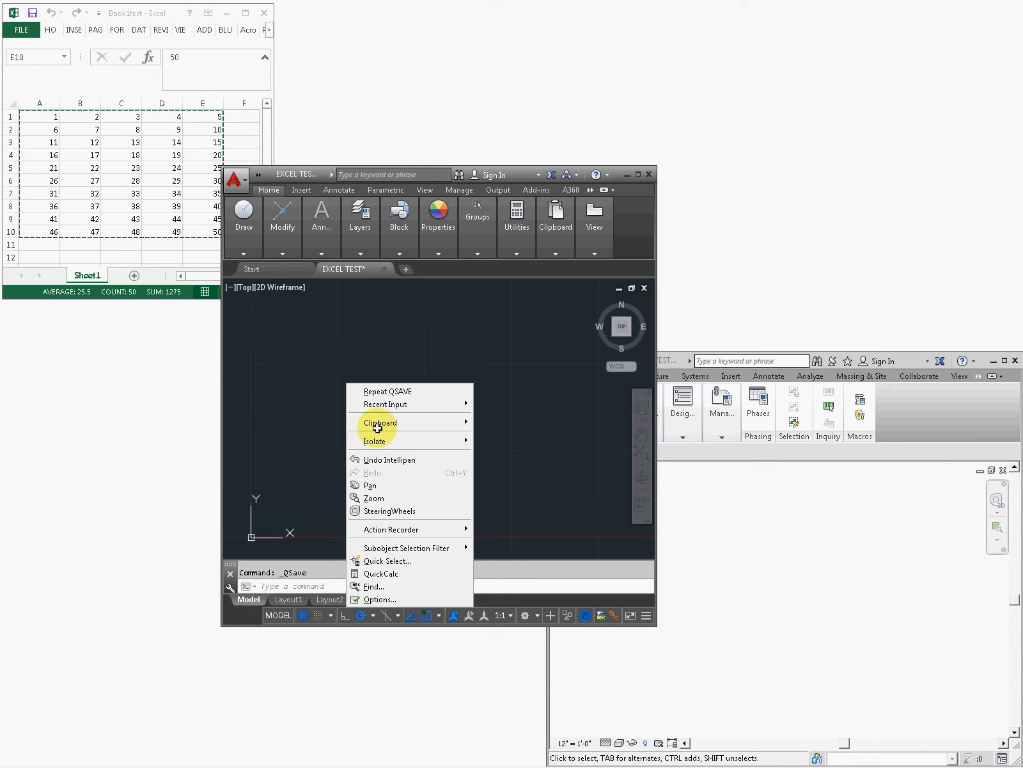
{"action": "left_click", "coordinate": [641, 172]}
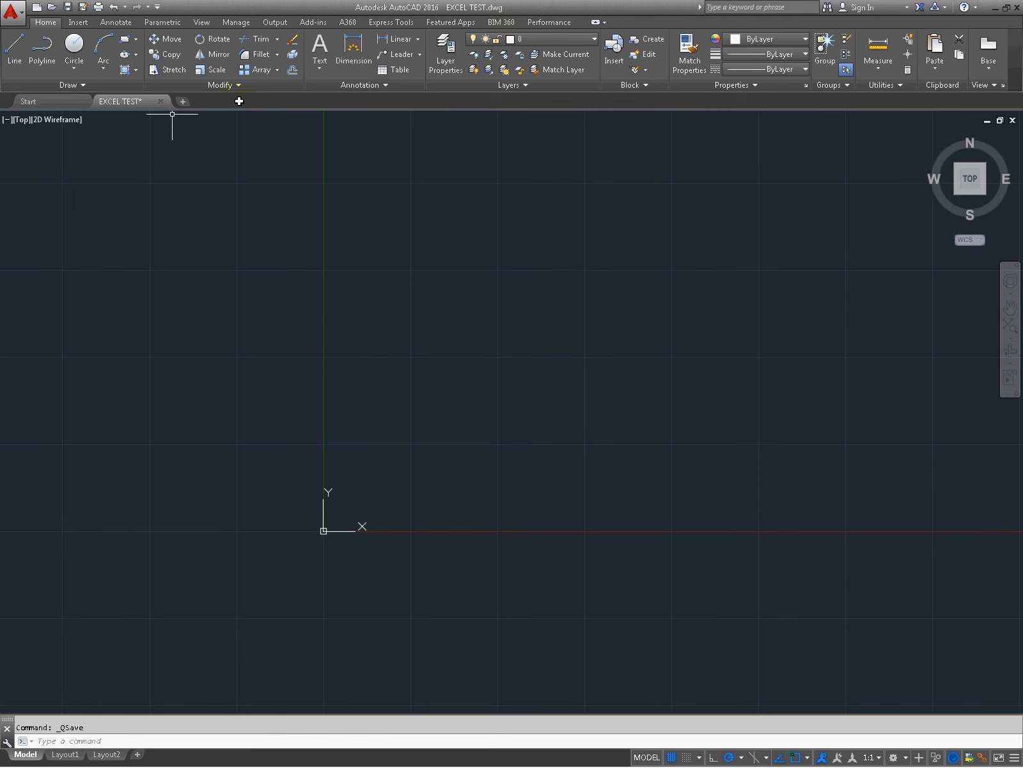
{"action": "left_click", "coordinate": [936, 64]}
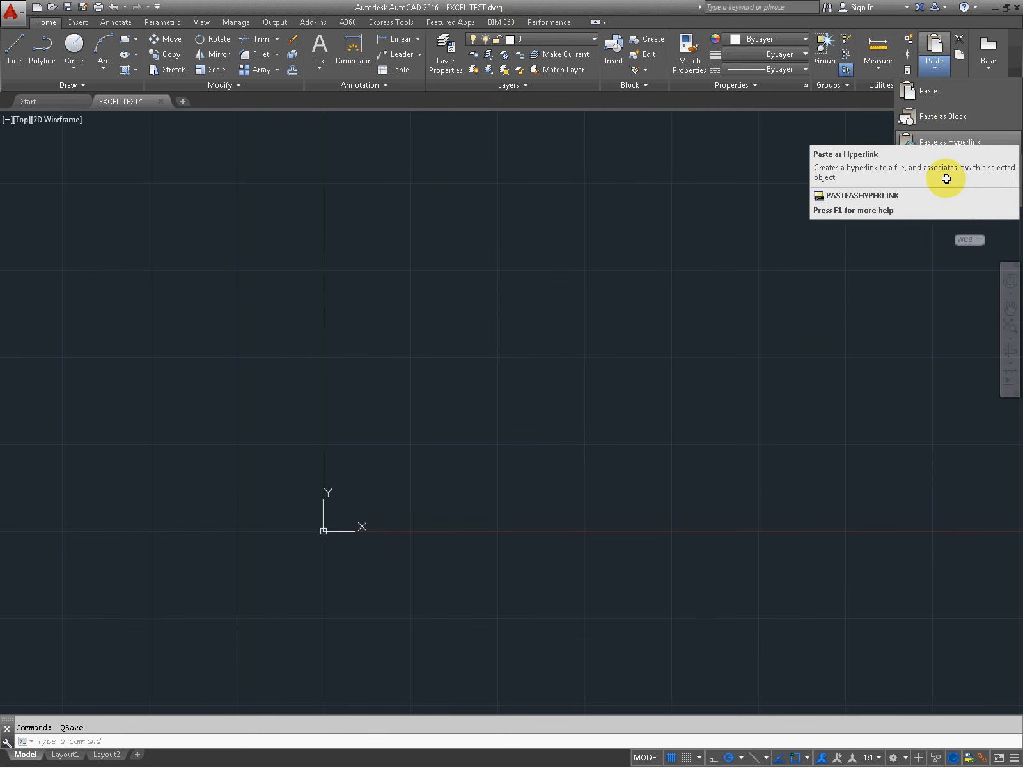
{"action": "left_click", "coordinate": [931, 193]}
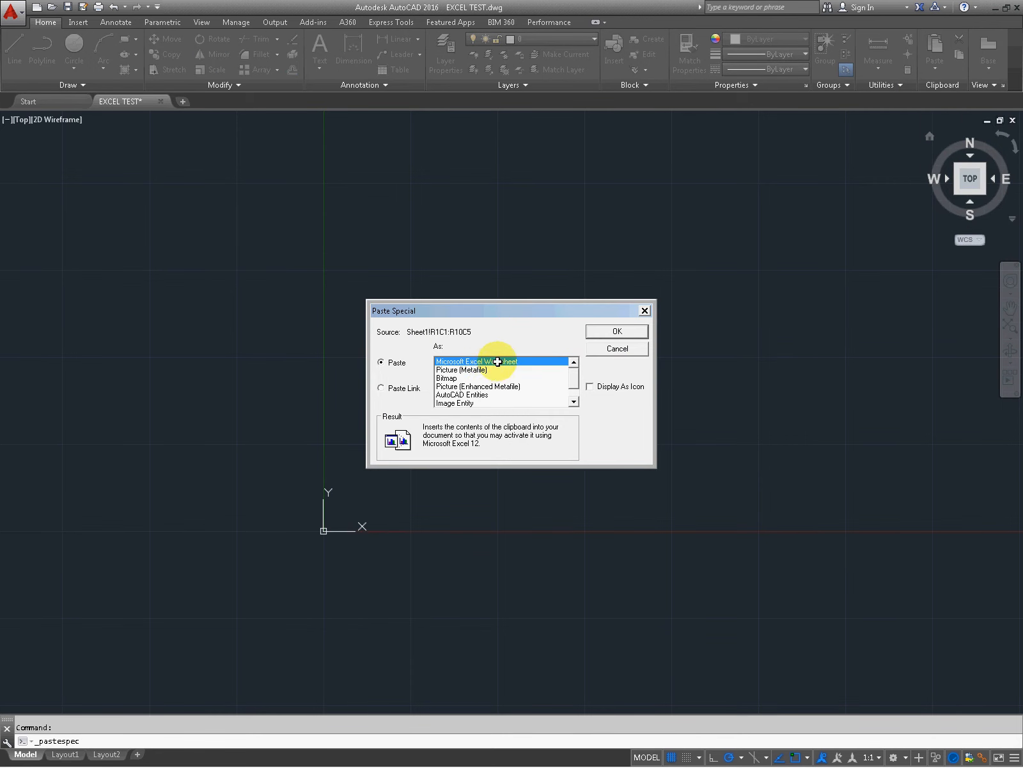
{"action": "left_click", "coordinate": [604, 331]}
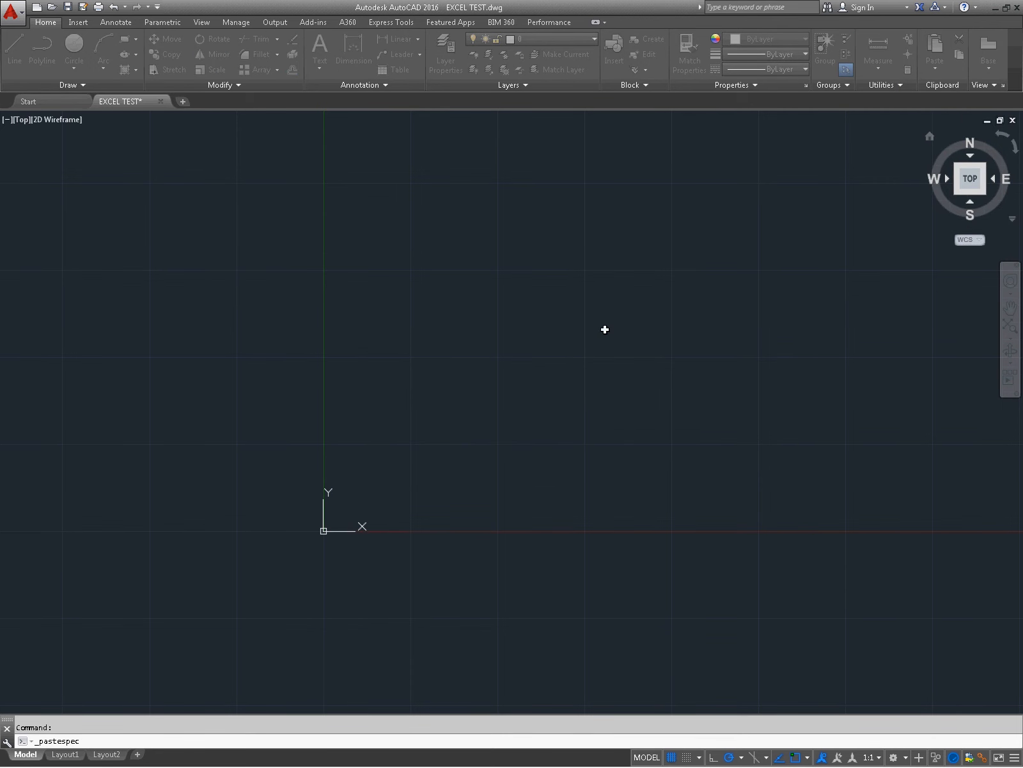
{"action": "left_click", "coordinate": [465, 362]}
- Select the pasted worksheet table and move it slightly to the right in the drawing
{"action": "scroll", "coordinate": [480, 363], "scroll_direction": "up", "scroll_amount": 4}
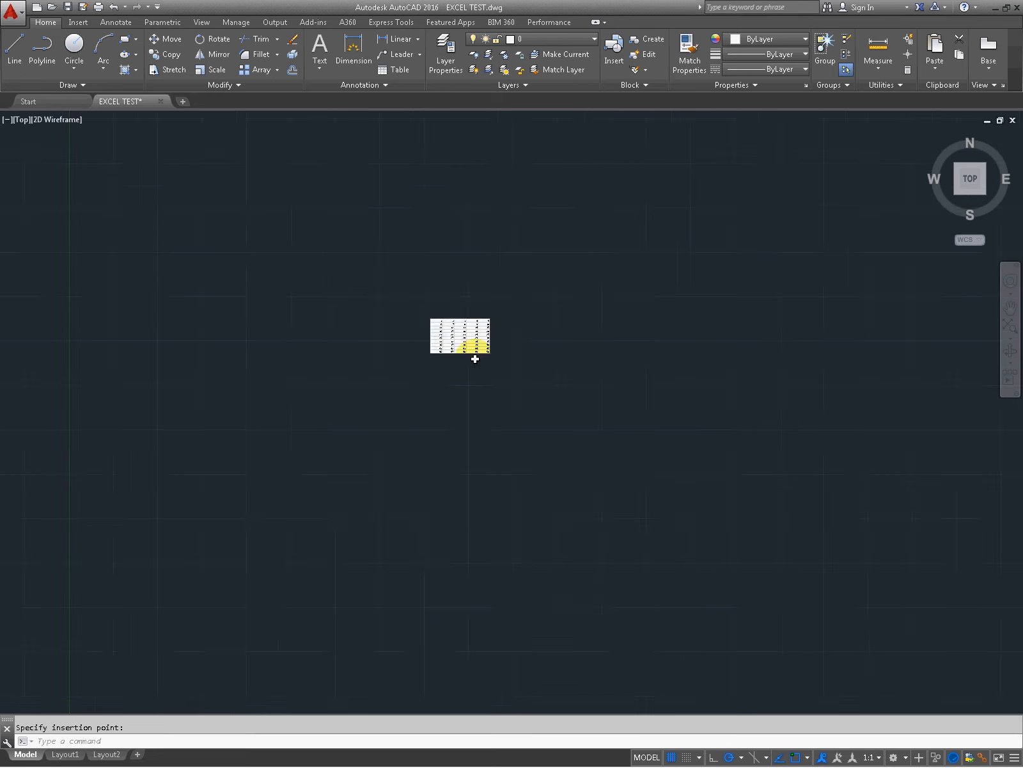
{"action": "scroll", "coordinate": [474, 359], "scroll_direction": "up", "scroll_amount": 8}
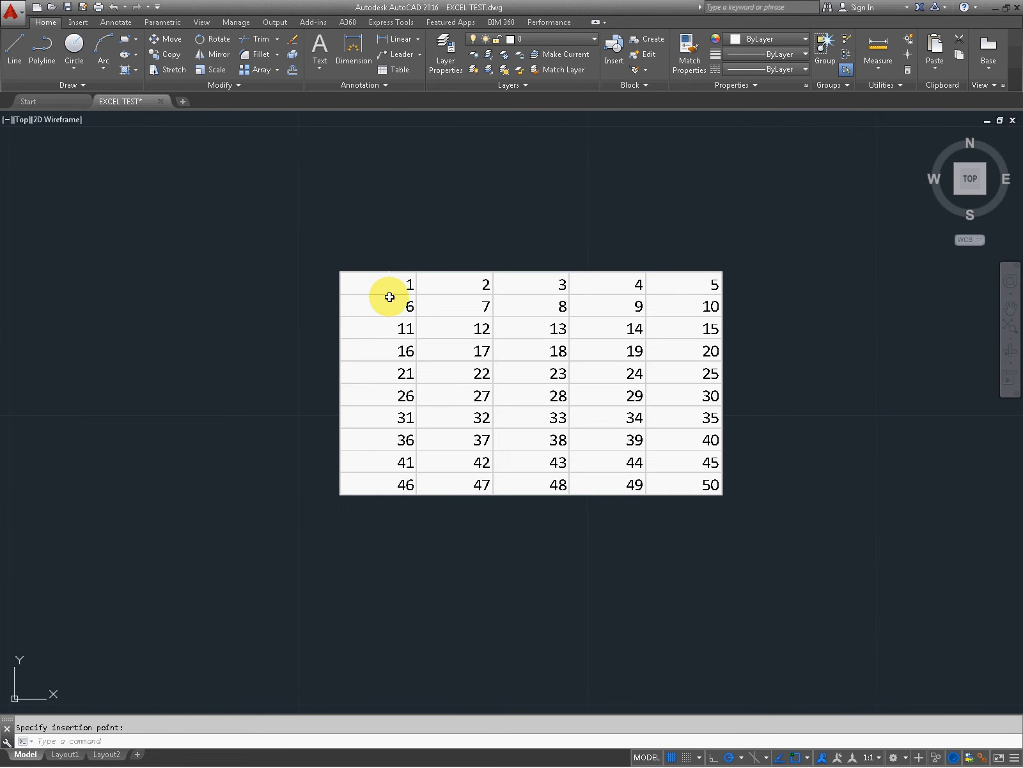
{"action": "left_click", "coordinate": [389, 297]}
{"action": "left_click", "coordinate": [394, 295]}
{"action": "left_click", "coordinate": [395, 295]}
{"action": "left_click", "coordinate": [395, 293]}
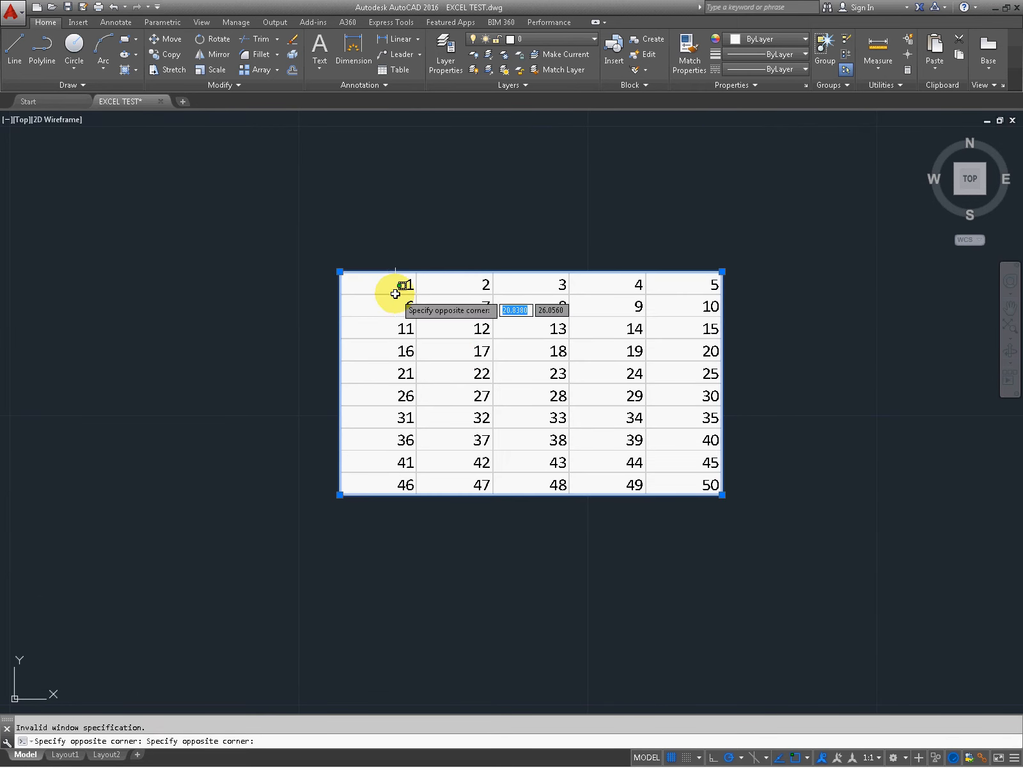
{"action": "left_click", "coordinate": [395, 294]}
{"action": "left_click_drag", "start_coordinate": [396, 294], "coordinate": [409, 293]}
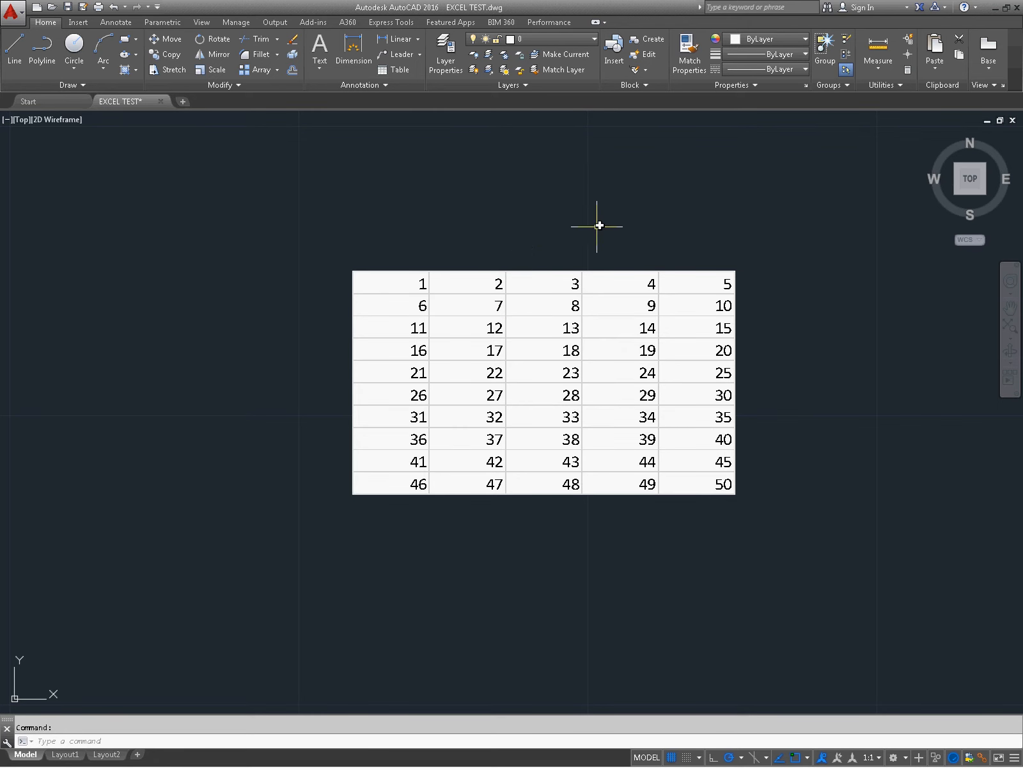
- Erase the pasted worksheet table from the drawing and undo the erasure
{"action": "scroll", "coordinate": [598, 226], "scroll_direction": "down", "scroll_amount": 4}
{"action": "middle_click_drag", "start_coordinate": [599, 226], "coordinate": [599, 293]}
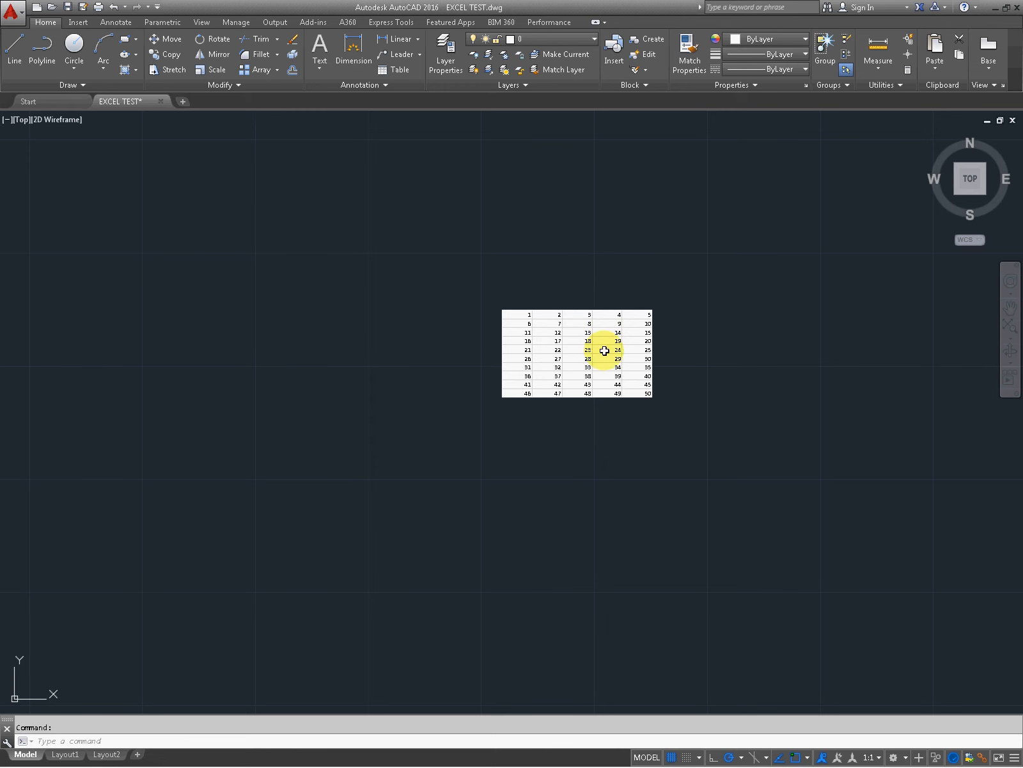
{"action": "scroll", "coordinate": [608, 345], "scroll_direction": "up", "scroll_amount": 1}
{"action": "scroll", "coordinate": [608, 345], "scroll_direction": "up", "scroll_amount": 4}
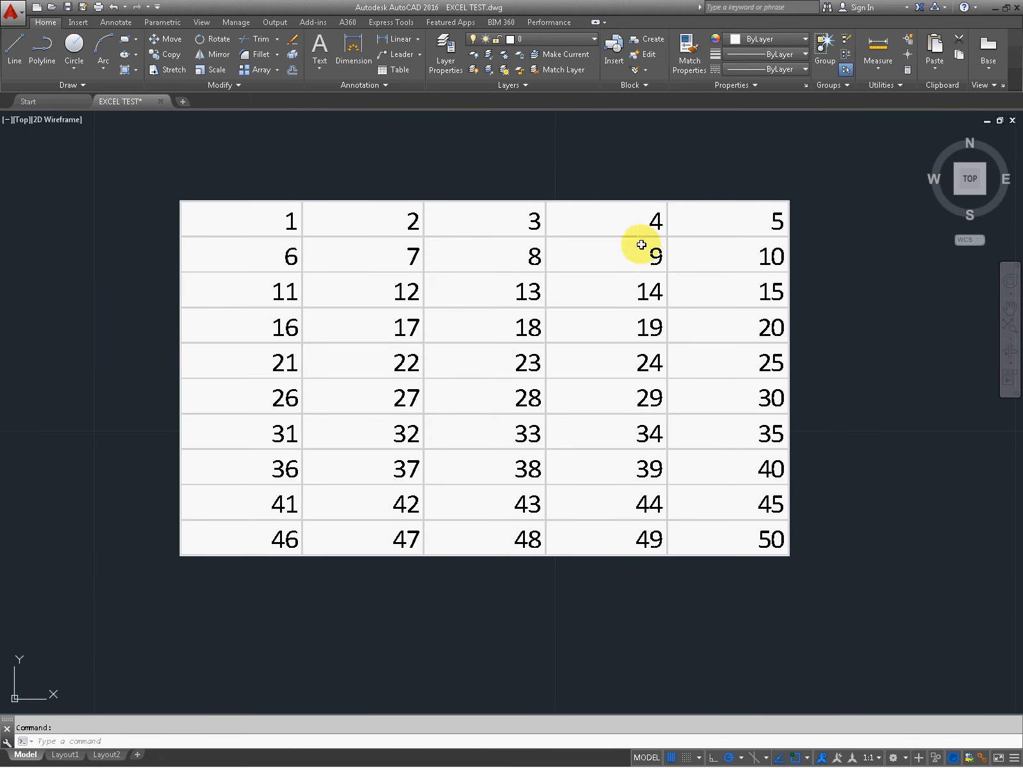
{"action": "key", "text": "Escape"}
{"action": "left_click", "coordinate": [635, 173]}
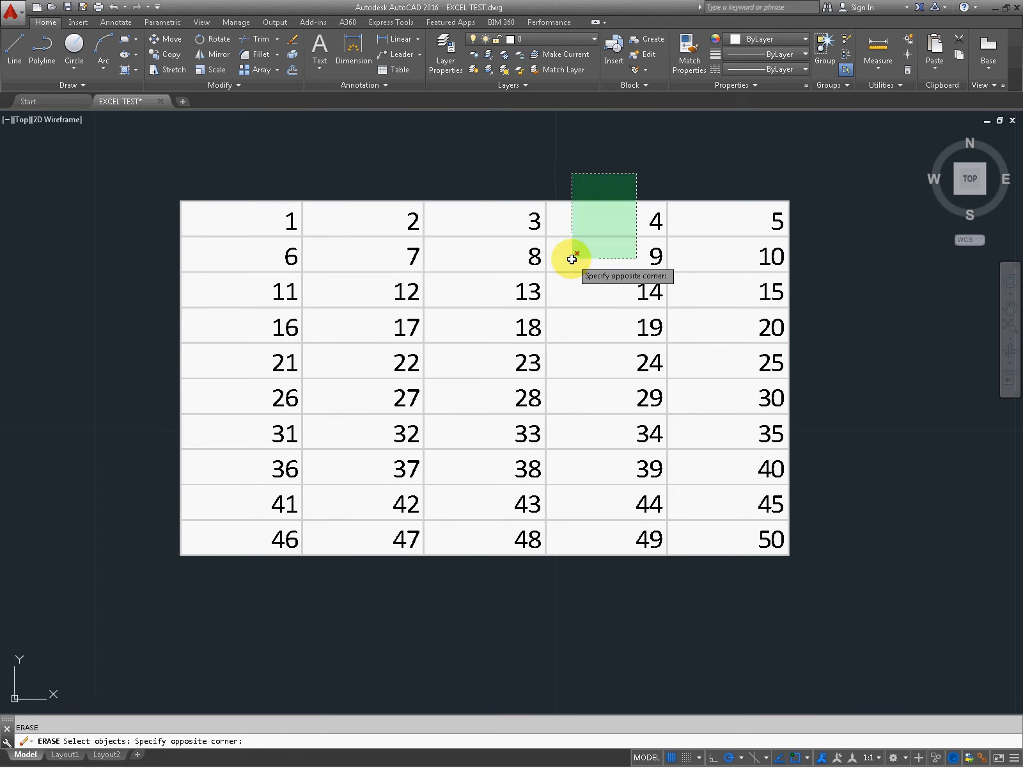
{"action": "left_click", "coordinate": [579, 256]}
{"action": "key", "text": "Escape"}
{"action": "left_click", "coordinate": [613, 201]}
{"action": "left_click", "coordinate": [613, 210]}
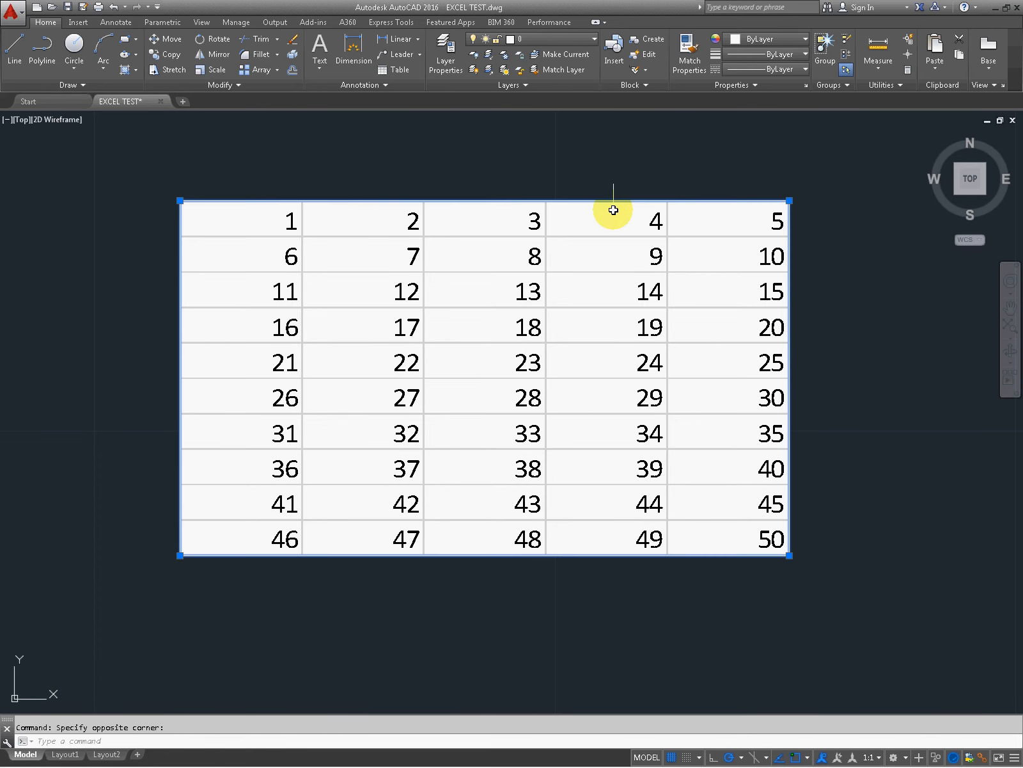
{"action": "key", "text": "Delete"}
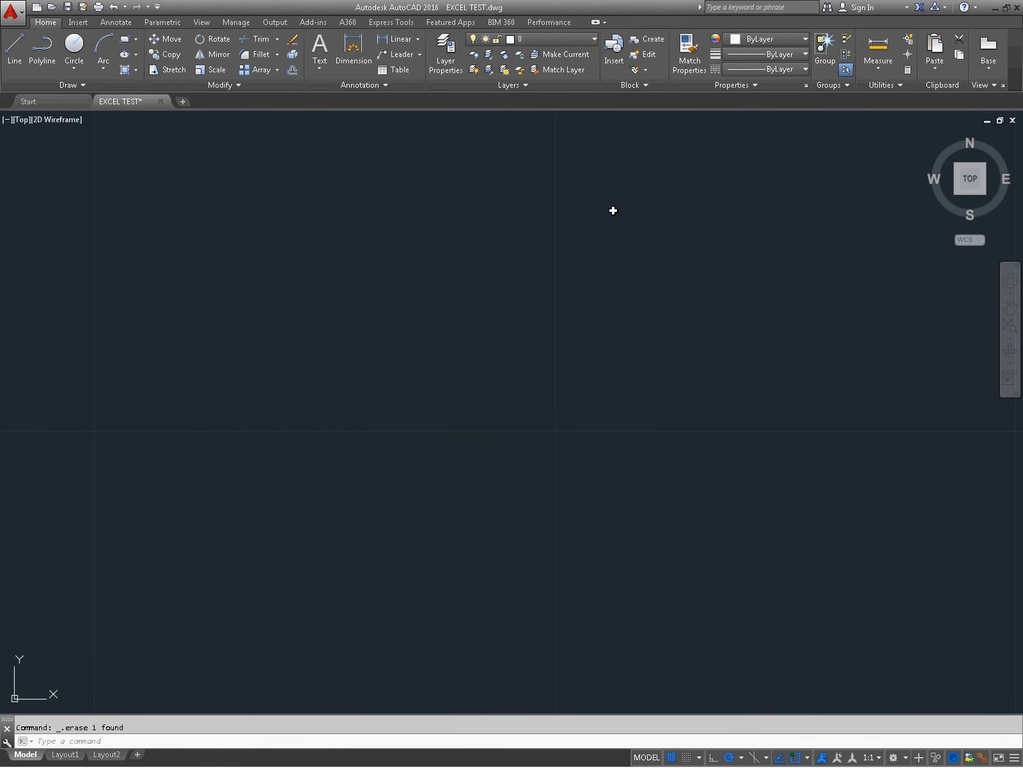
{"action": "key", "text": "Return"}
- Start the TABLE command beside the pasted worksheet and set the insert option to From a data link
{"action": "scroll", "coordinate": [642, 254], "scroll_direction": "down", "scroll_amount": 6}
{"action": "middle_click_drag", "start_coordinate": [642, 254], "coordinate": [503, 301]}
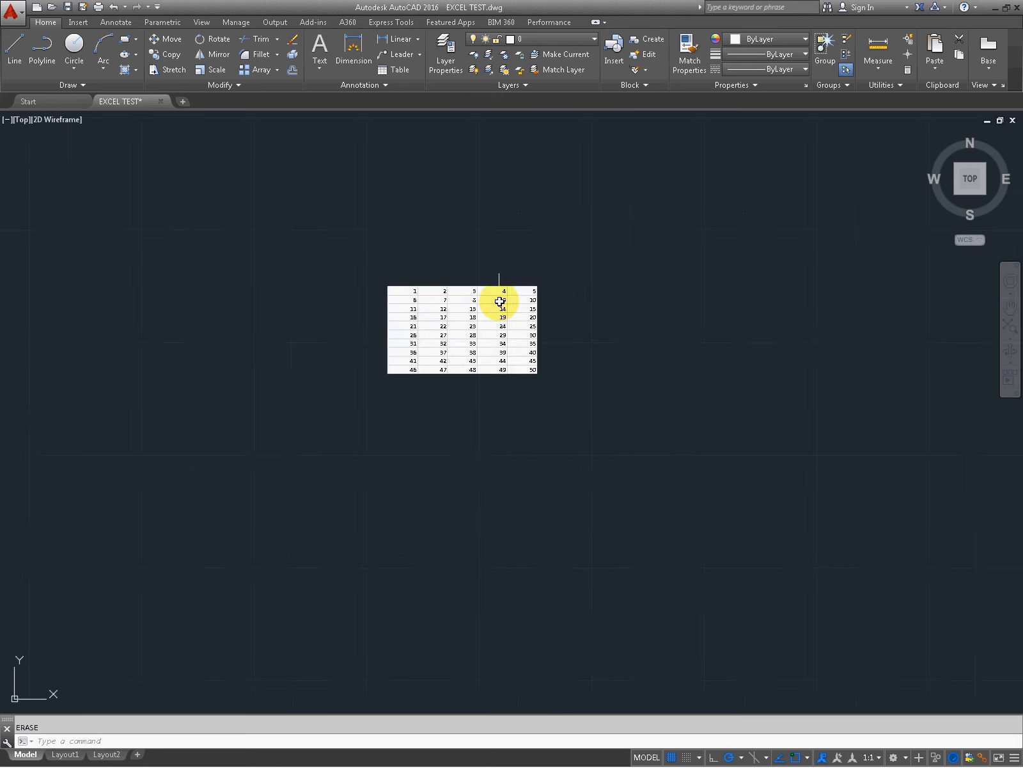
{"action": "scroll", "coordinate": [580, 306], "scroll_direction": "up", "scroll_amount": 4}
{"action": "middle_click_drag", "start_coordinate": [608, 308], "coordinate": [526, 310]}
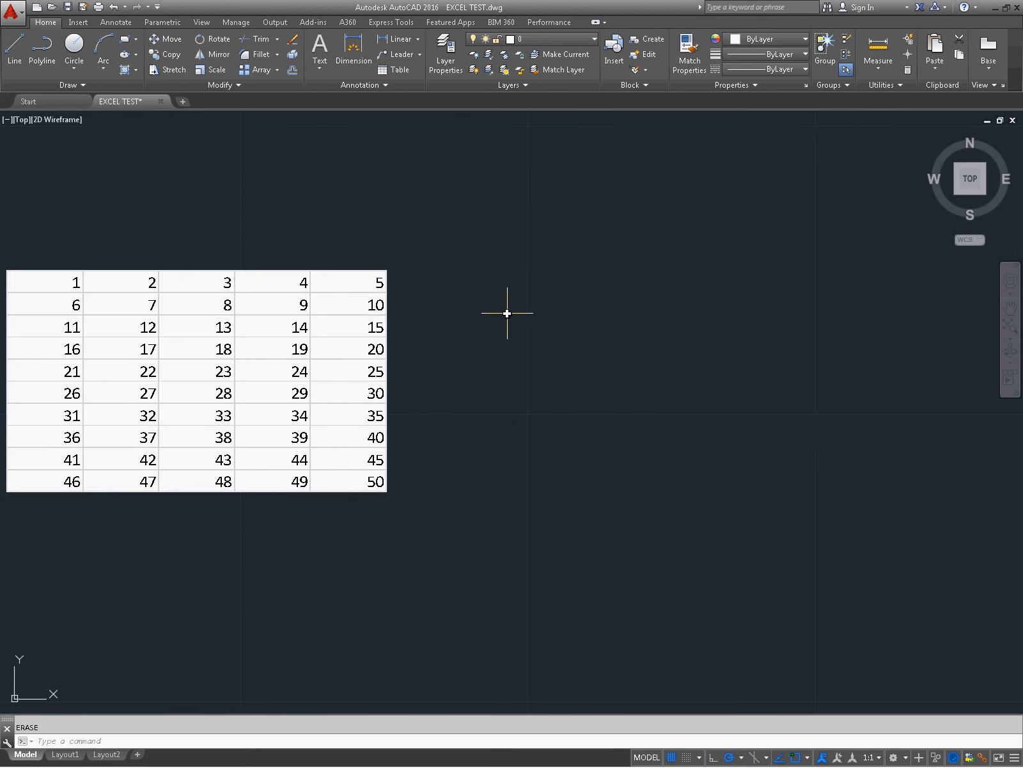
{"action": "scroll", "coordinate": [507, 313], "scroll_direction": "down", "scroll_amount": 2}
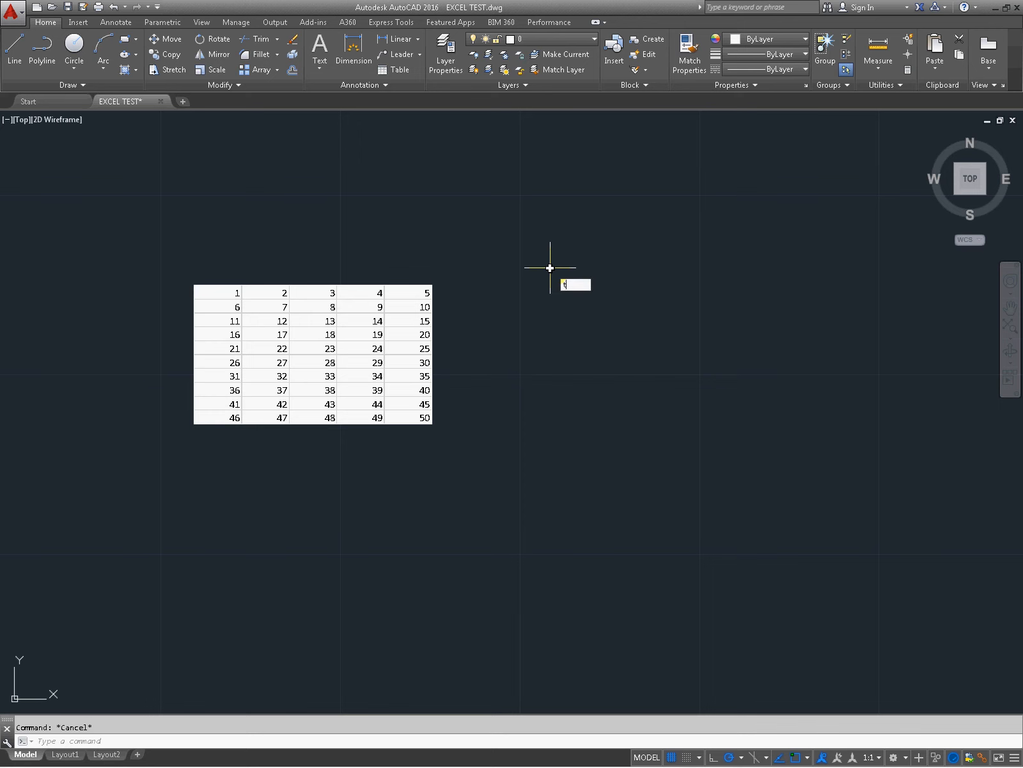
{"action": "type", "text": "le"}
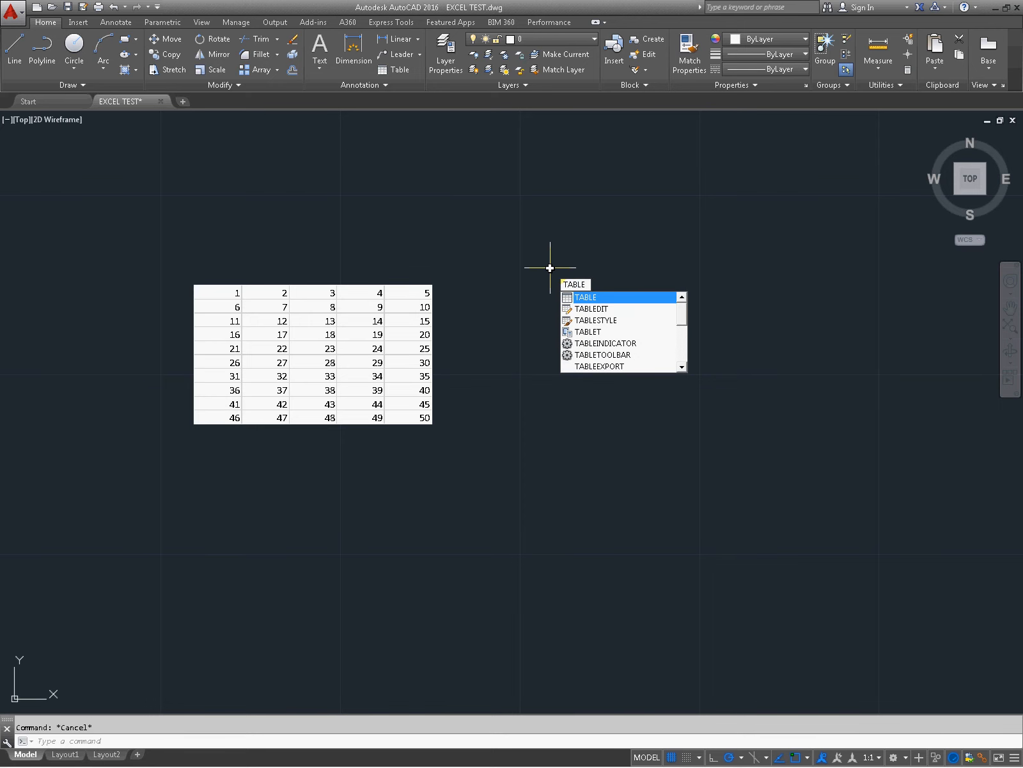
{"action": "left_click", "coordinate": [592, 297]}
{"action": "left_click_drag", "start_coordinate": [444, 241], "coordinate": [659, 235]}
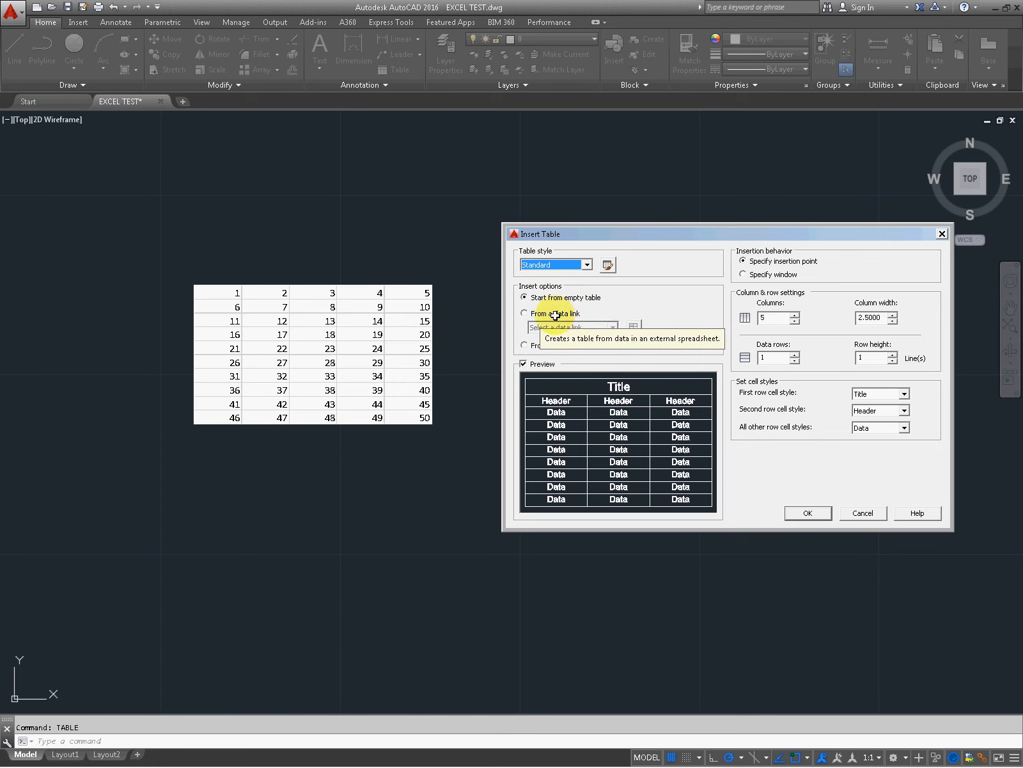
{"action": "left_click", "coordinate": [555, 313]}
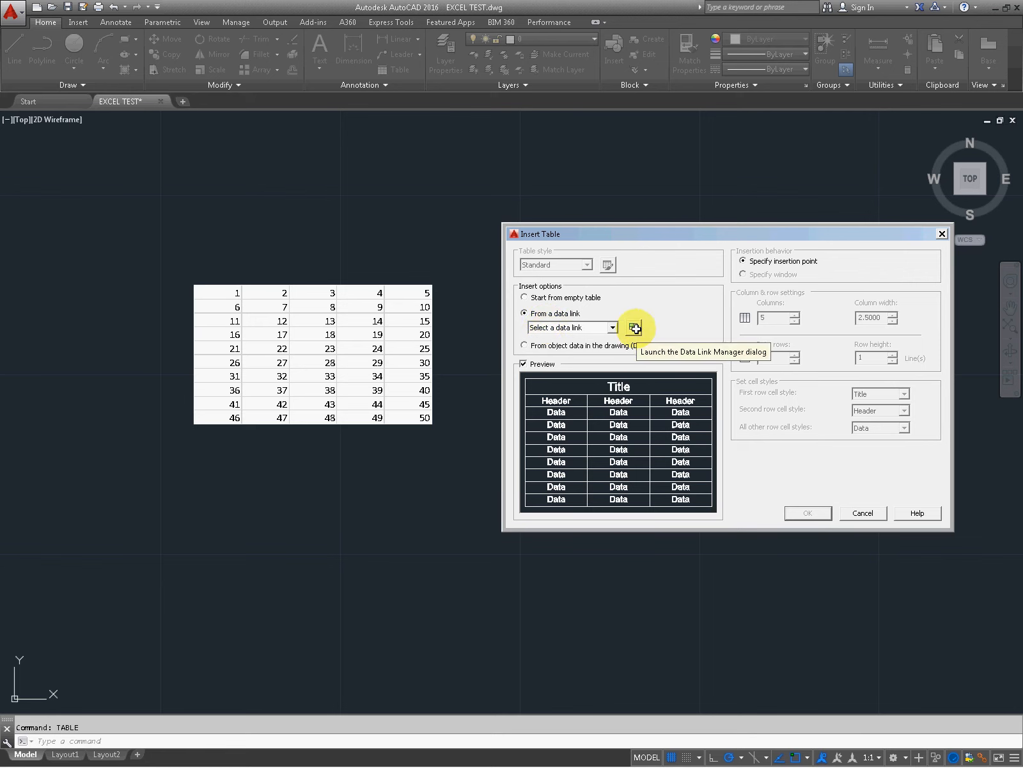
- Create a new Excel data link named exceltoautocad through the Data Link Manager
{"action": "left_click", "coordinate": [612, 327]}
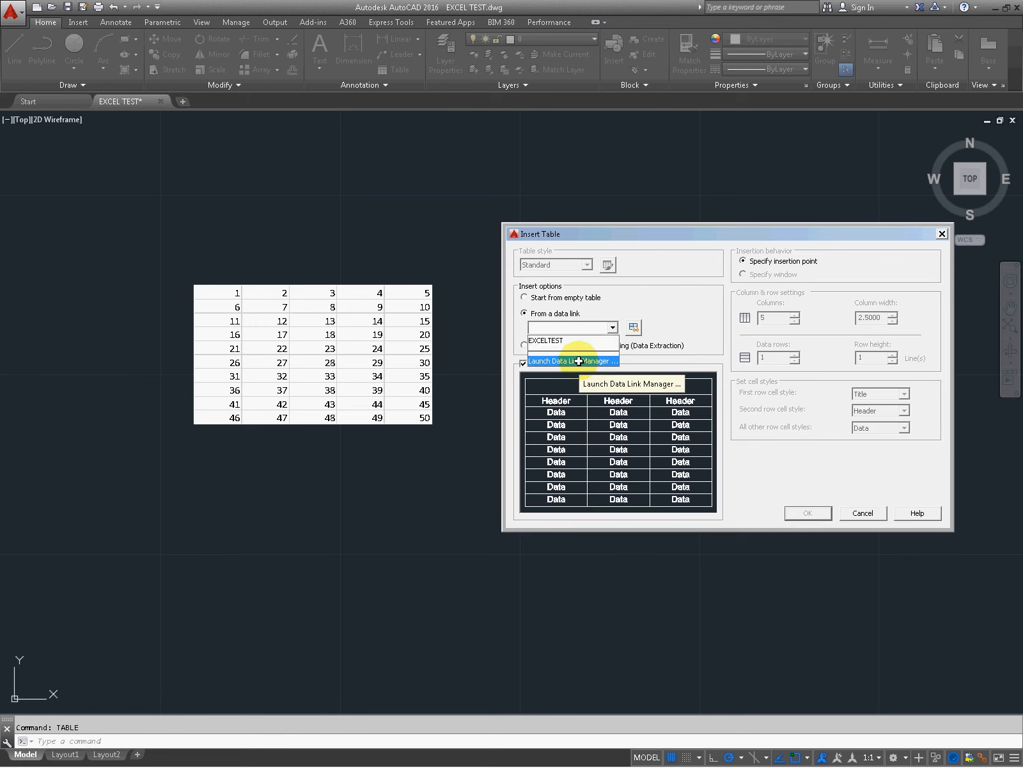
{"action": "left_click", "coordinate": [579, 360]}
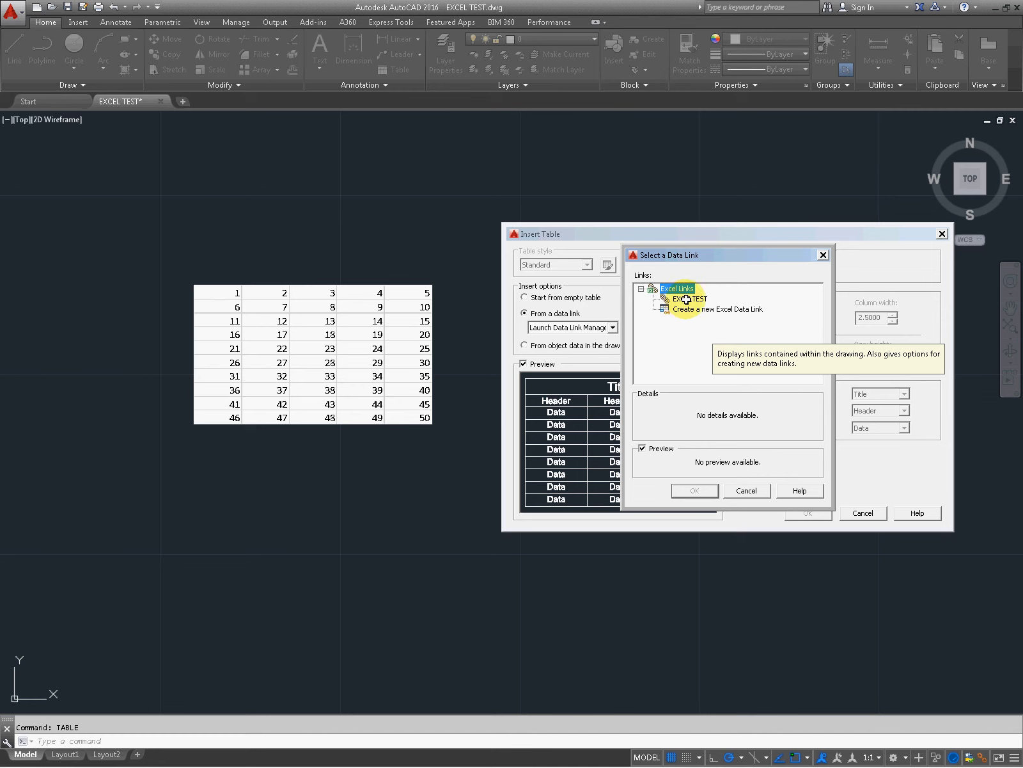
{"action": "left_click", "coordinate": [692, 311]}
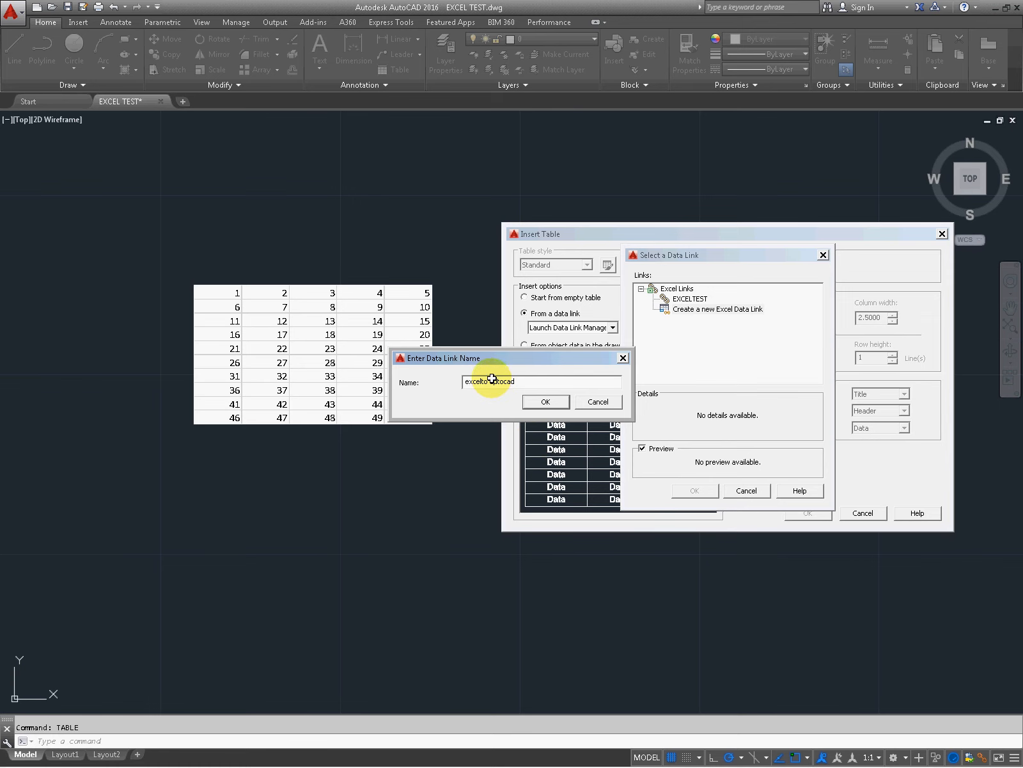
{"action": "left_click", "coordinate": [540, 400]}
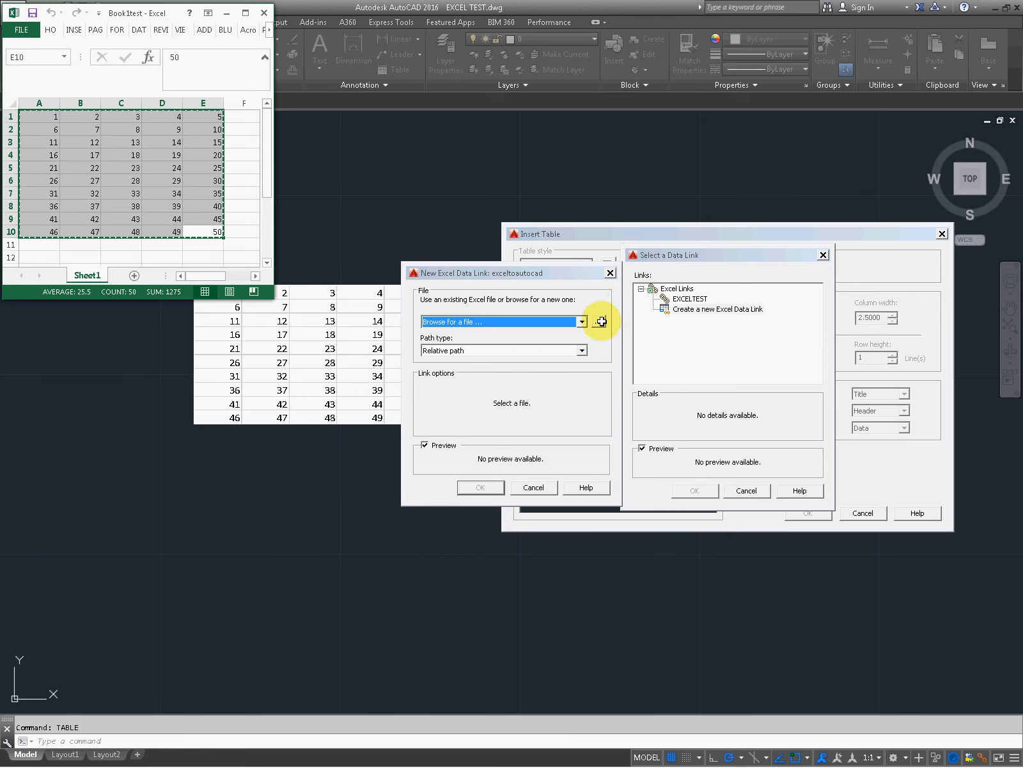
- Browse to the Desktop and choose the Book1test Excel file as the source of the data link
{"action": "left_click", "coordinate": [598, 321]}
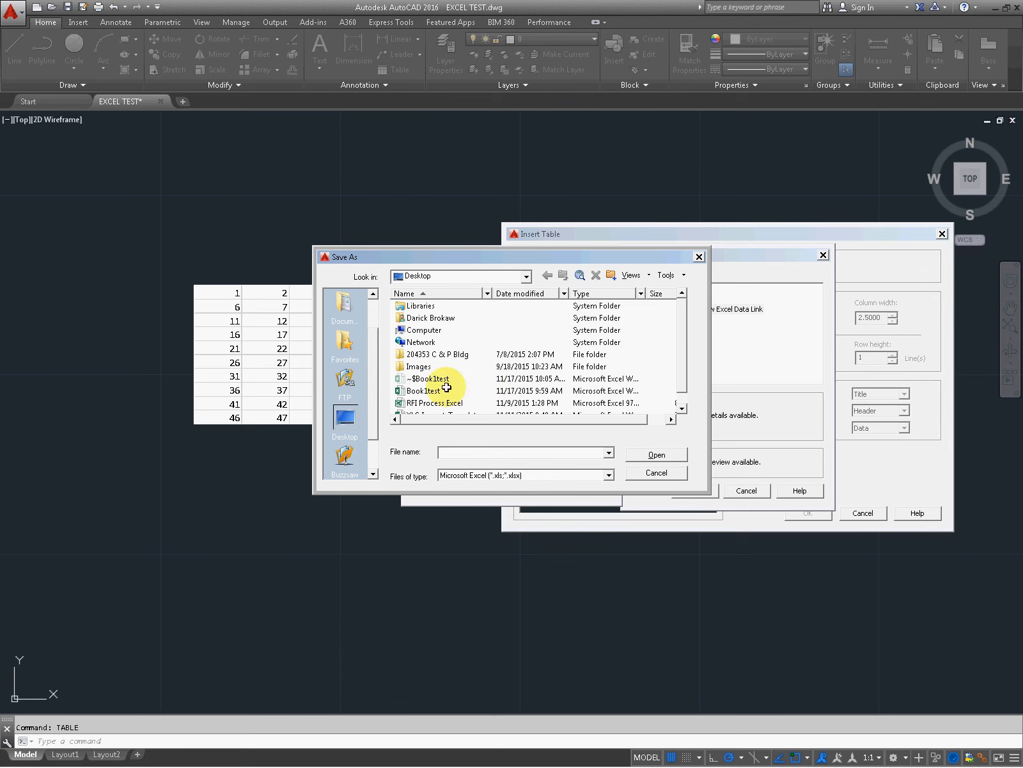
{"action": "left_click", "coordinate": [540, 386]}
{"action": "left_click_drag", "start_coordinate": [685, 366], "coordinate": [685, 396]}
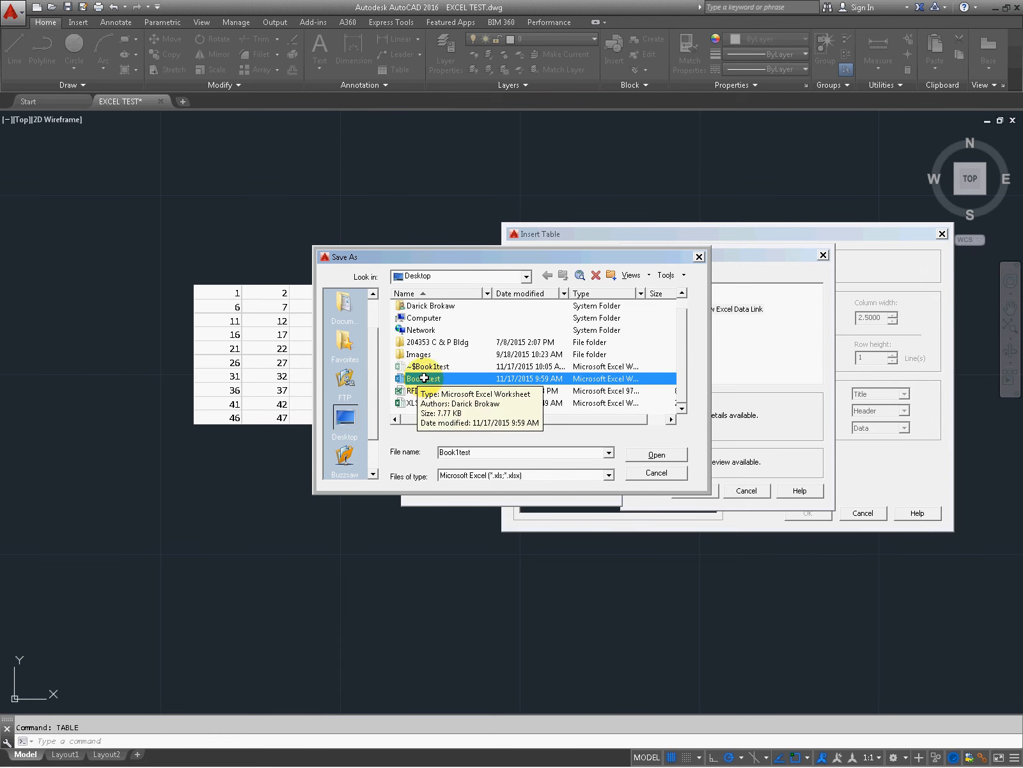
{"action": "left_click", "coordinate": [656, 454]}
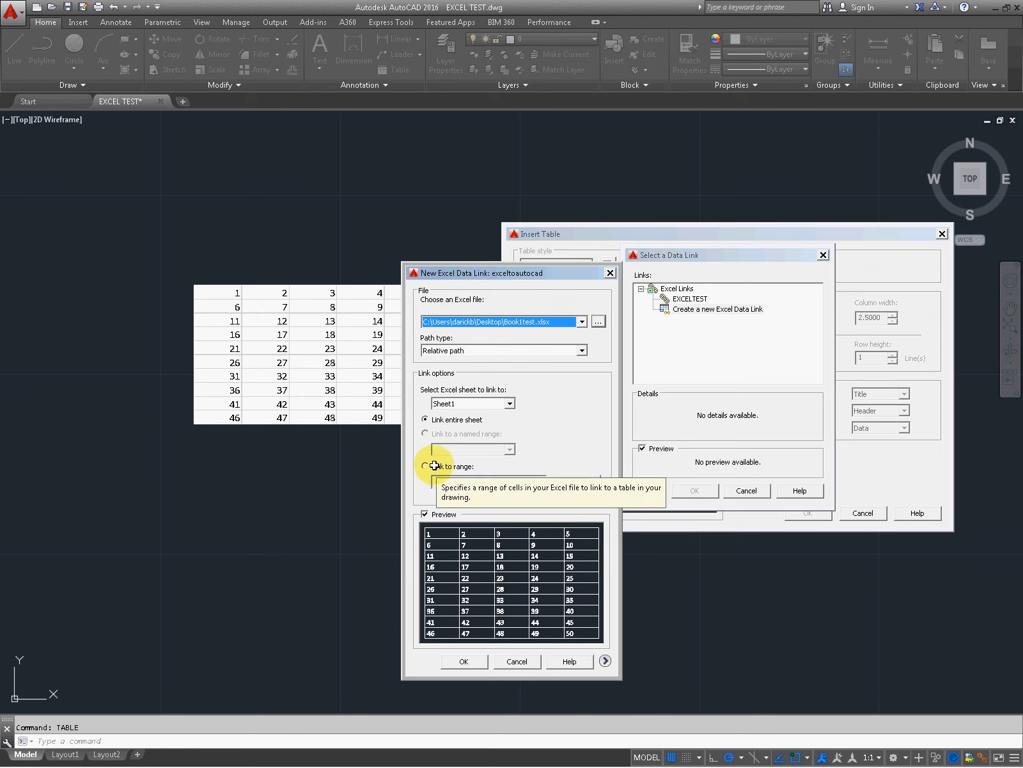
- Limit the data link to the range A1:E10 of Sheet1 and preview the linked range
{"action": "left_click", "coordinate": [424, 466]}
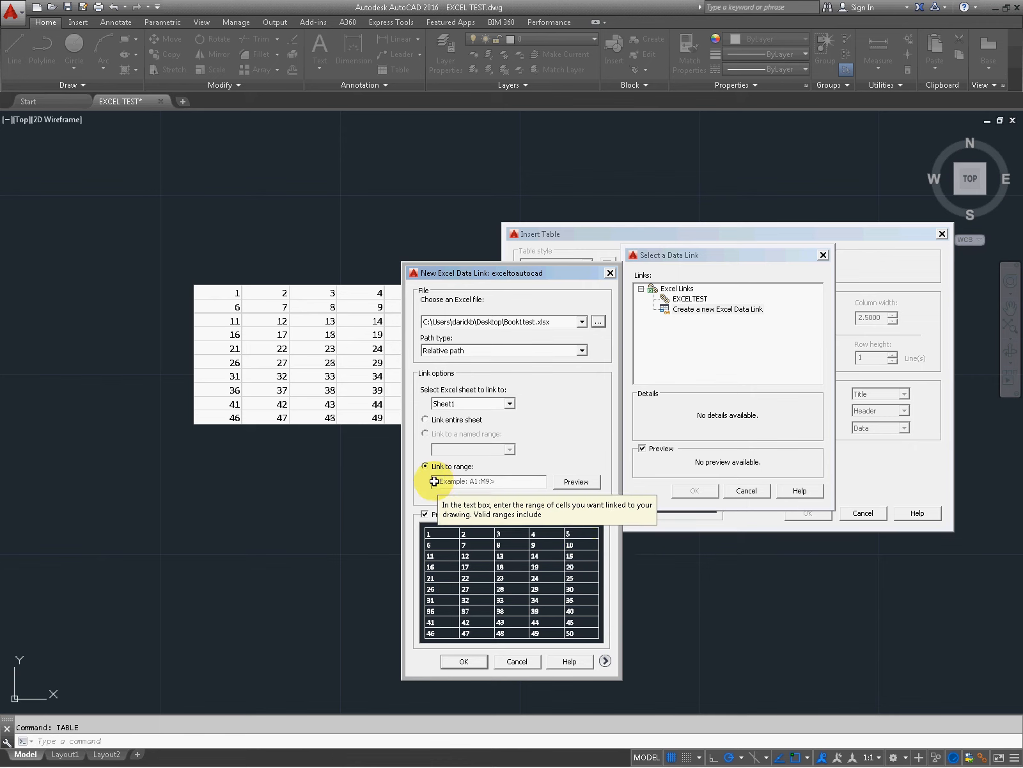
{"action": "left_click", "coordinate": [434, 481]}
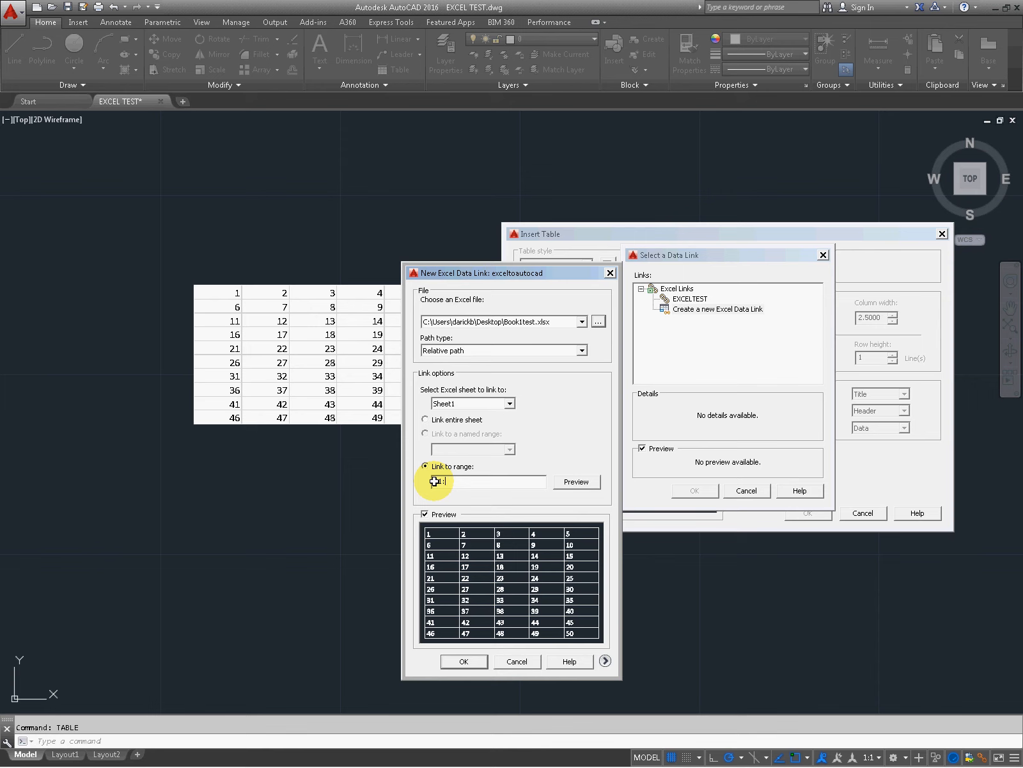
{"action": "type", "text": "a1:e10"}
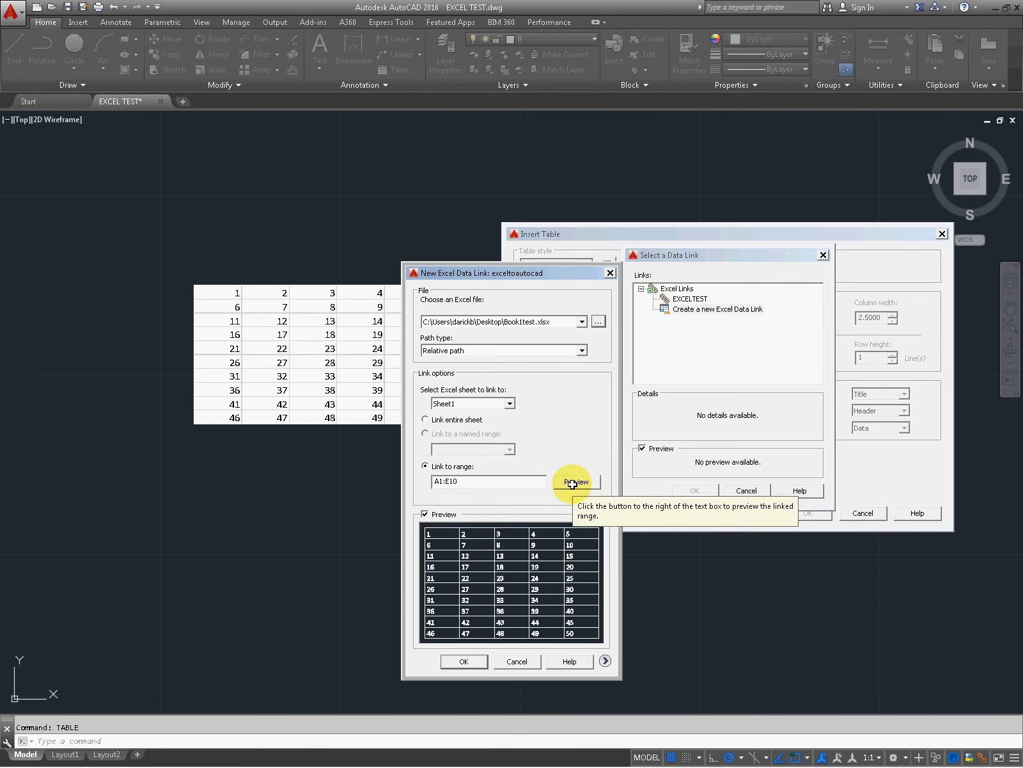
{"action": "left_click", "coordinate": [573, 483]}
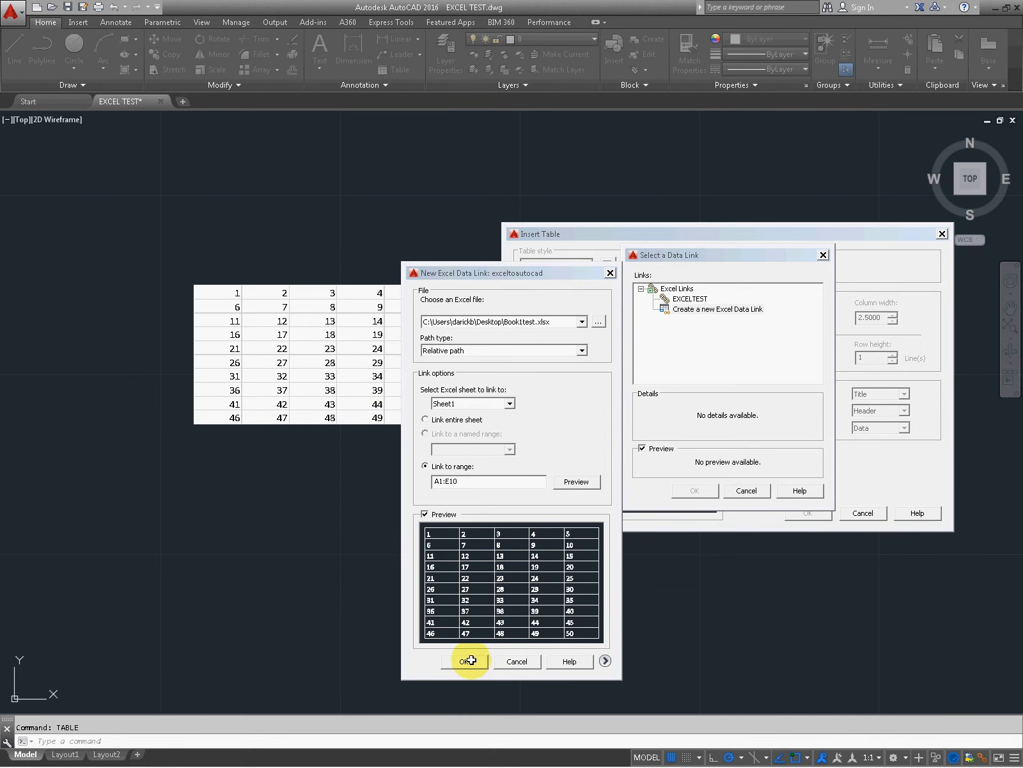
- Accept the exceltoautocad data link and insert its linked table beside the pasted worksheet
{"action": "left_click", "coordinate": [469, 660]}
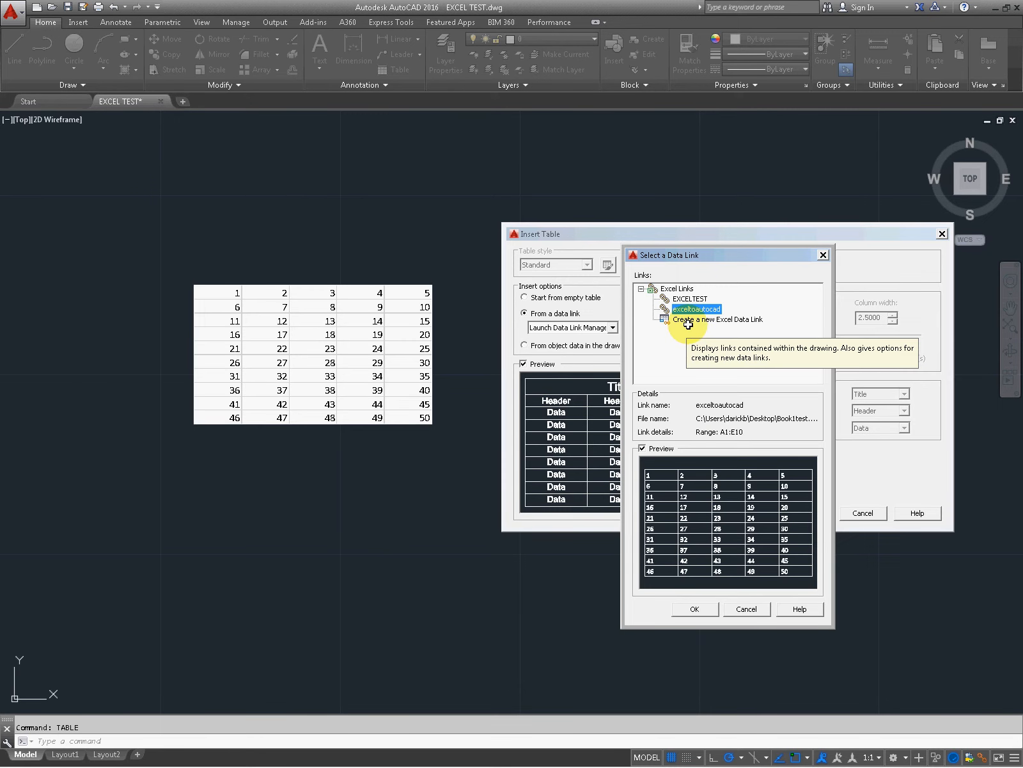
{"action": "left_click_drag", "start_coordinate": [696, 258], "coordinate": [371, 206]}
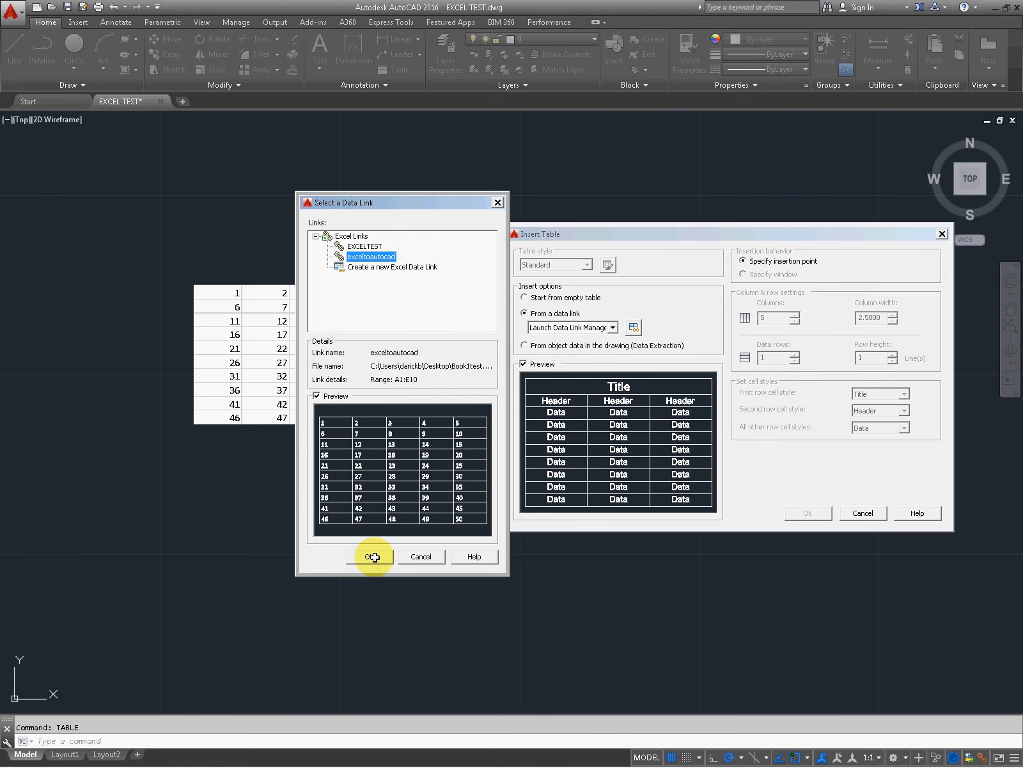
{"action": "left_click", "coordinate": [372, 557]}
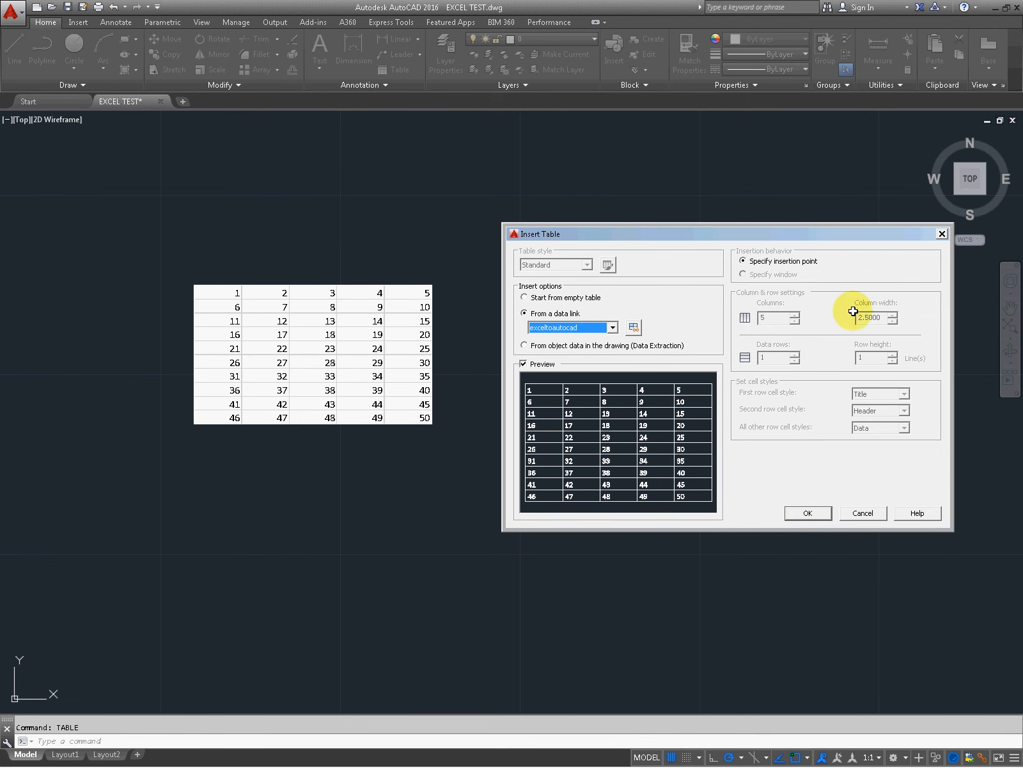
{"action": "left_click", "coordinate": [807, 512]}
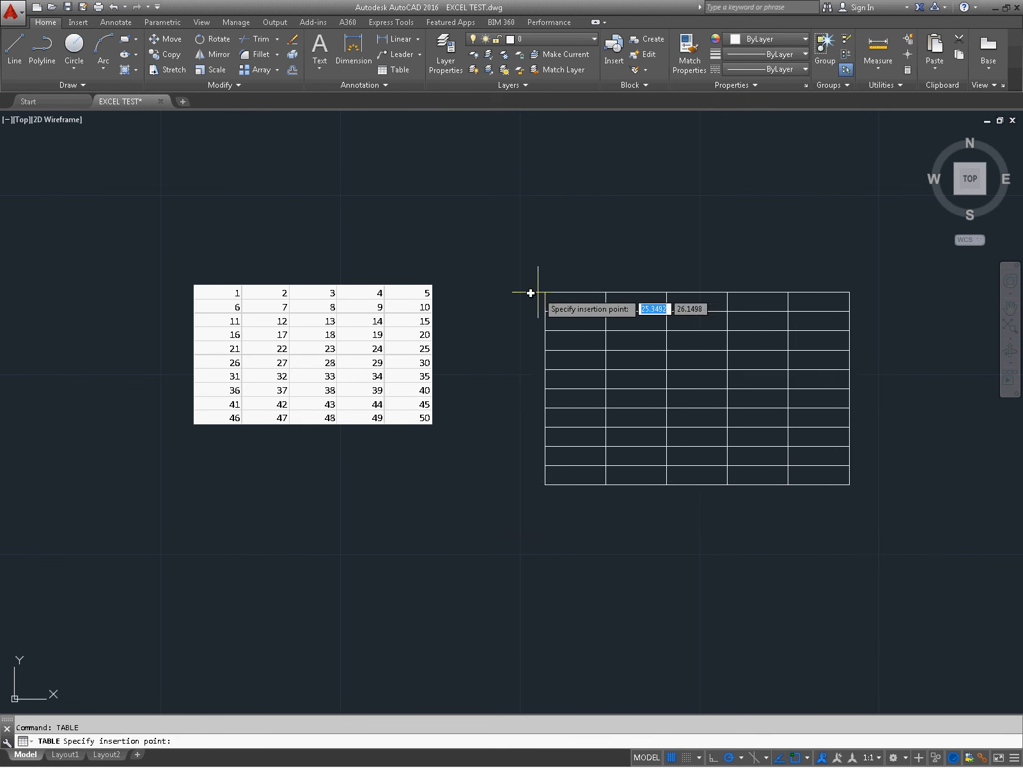
{"action": "left_click", "coordinate": [499, 282]}
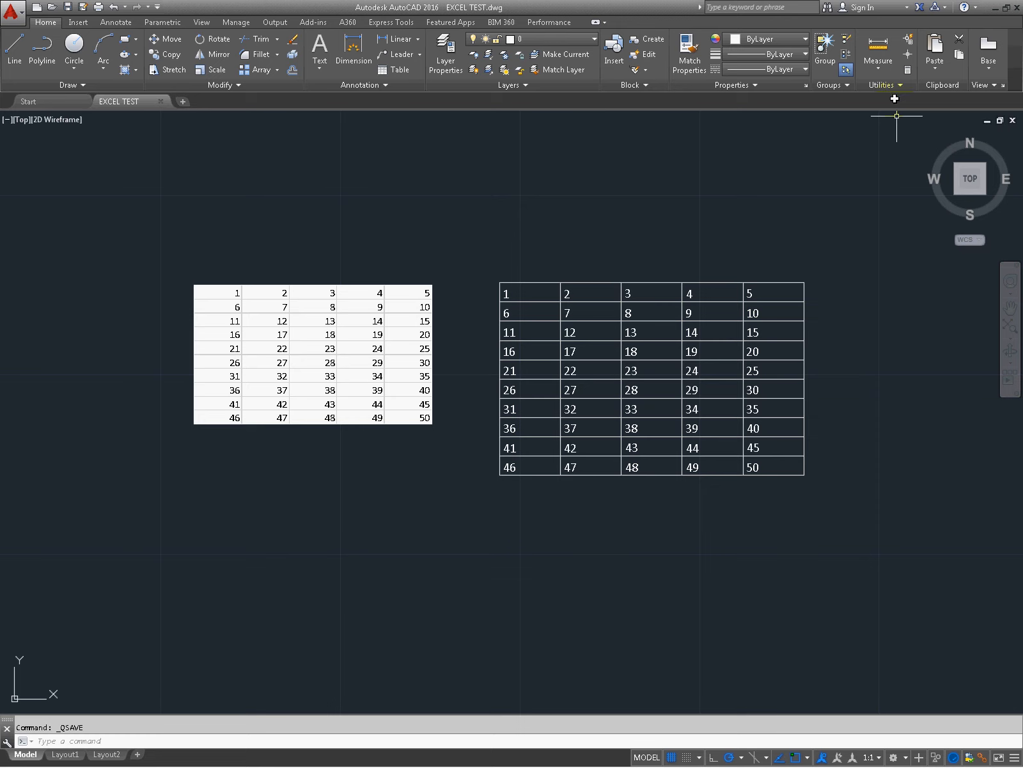
- Switch to the Book1test workbook in Excel, change cell A1 to 100 and B1 to 200, and return to AutoCAD
{"action": "left_click", "coordinate": [1005, 8]}
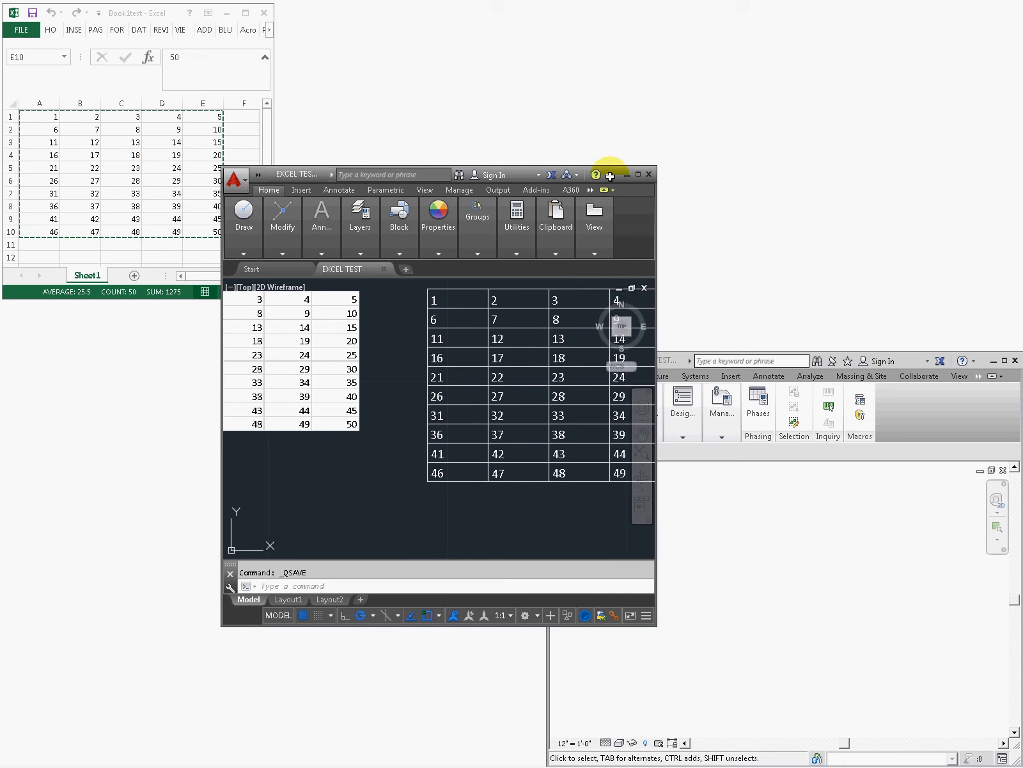
{"action": "left_click", "coordinate": [159, 150]}
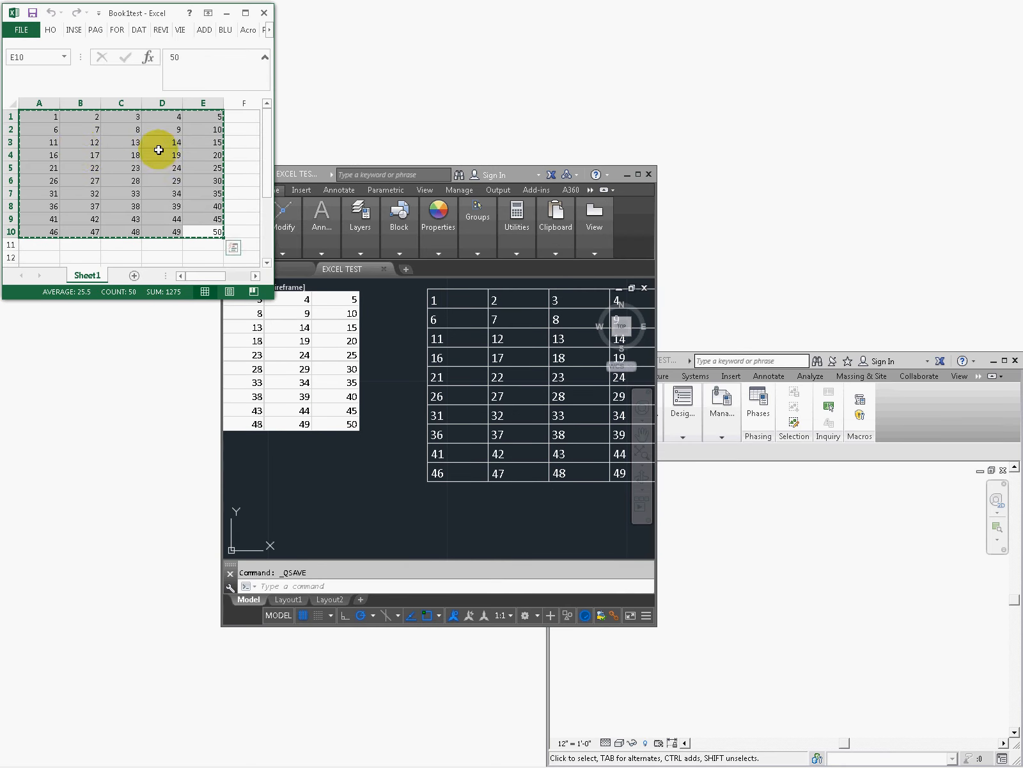
{"action": "left_click", "coordinate": [43, 129]}
{"action": "double_click", "coordinate": [49, 118]}
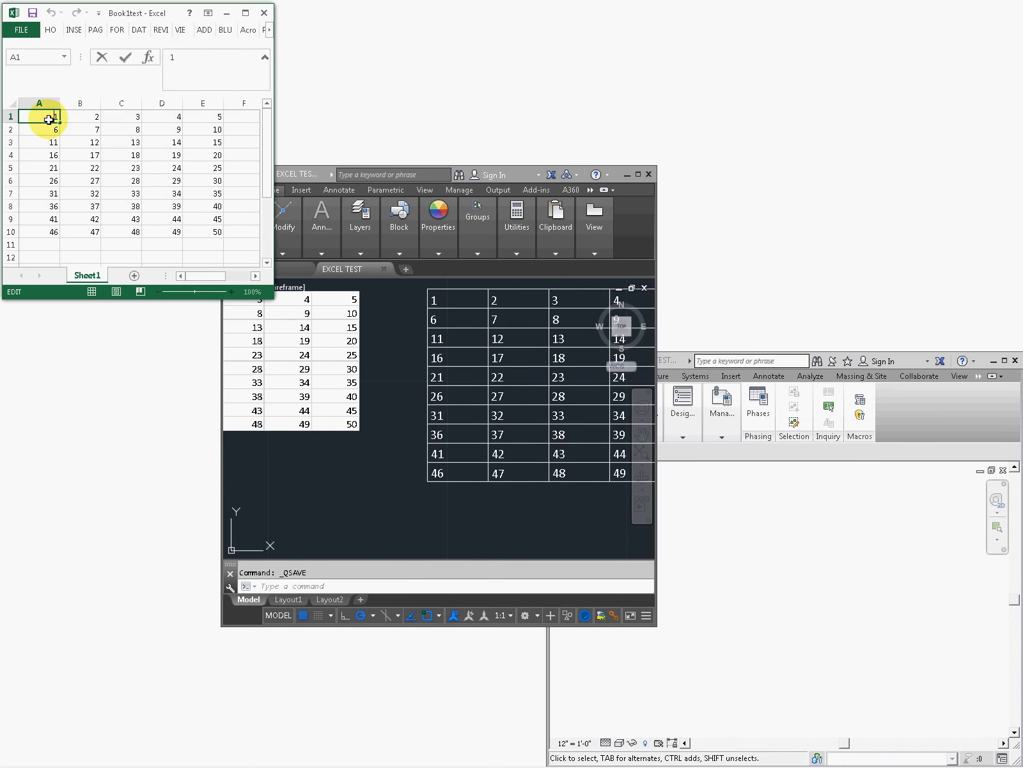
{"action": "left_click", "coordinate": [86, 116]}
{"action": "double_click", "coordinate": [86, 117]}
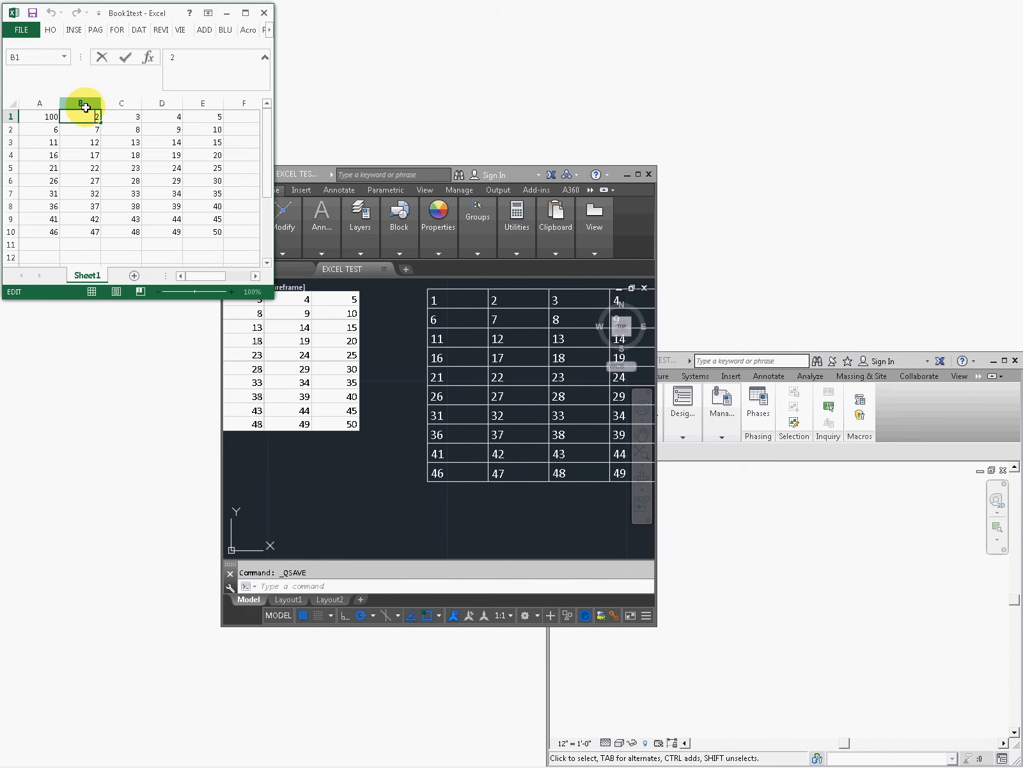
{"action": "type", "text": "200"}
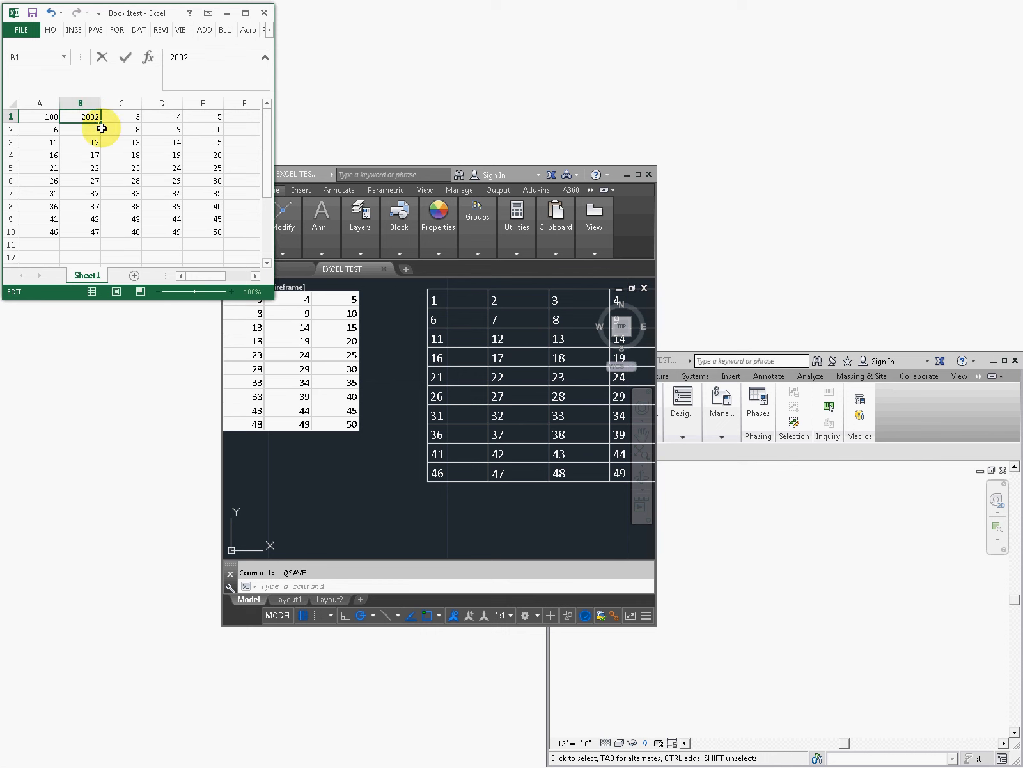
{"action": "left_click", "coordinate": [115, 142]}
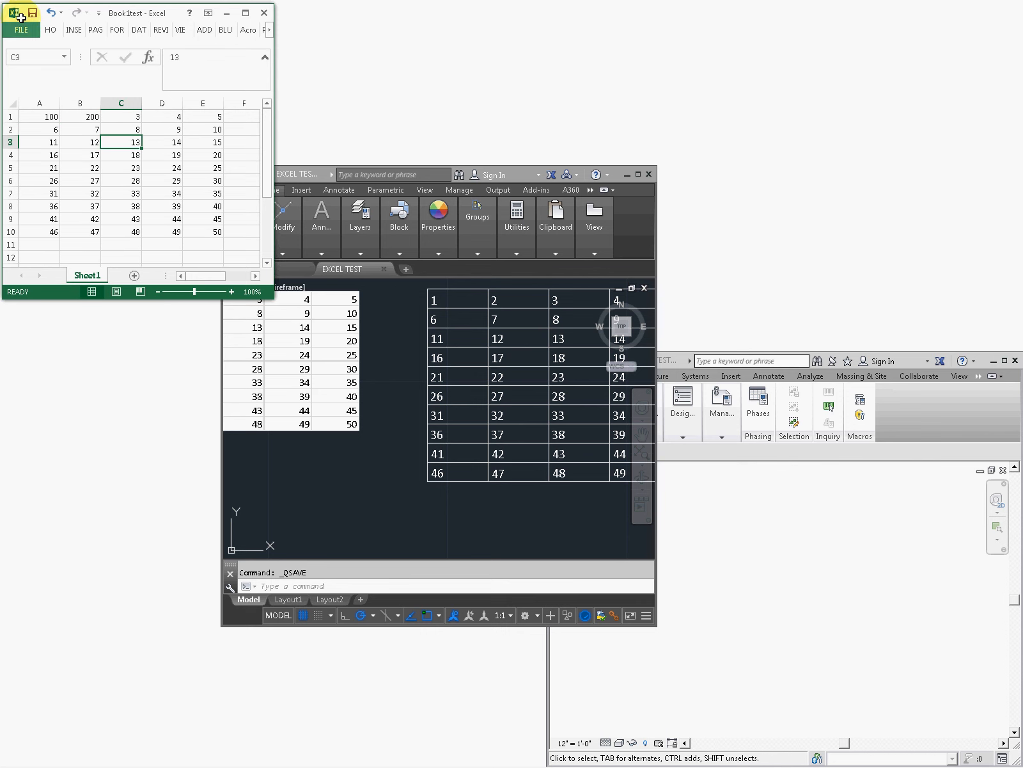
{"action": "left_click", "coordinate": [378, 464]}
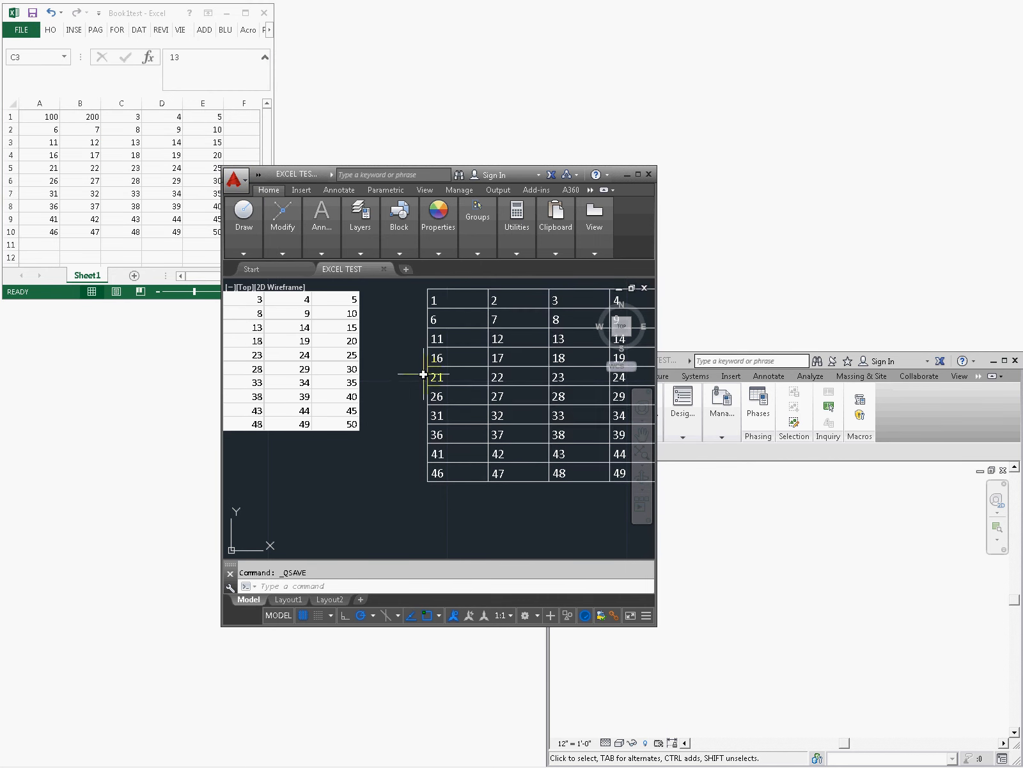
{"action": "scroll", "coordinate": [427, 370], "scroll_direction": "down", "scroll_amount": 2}
{"action": "scroll", "coordinate": [427, 359], "scroll_direction": "up", "scroll_amount": 2}
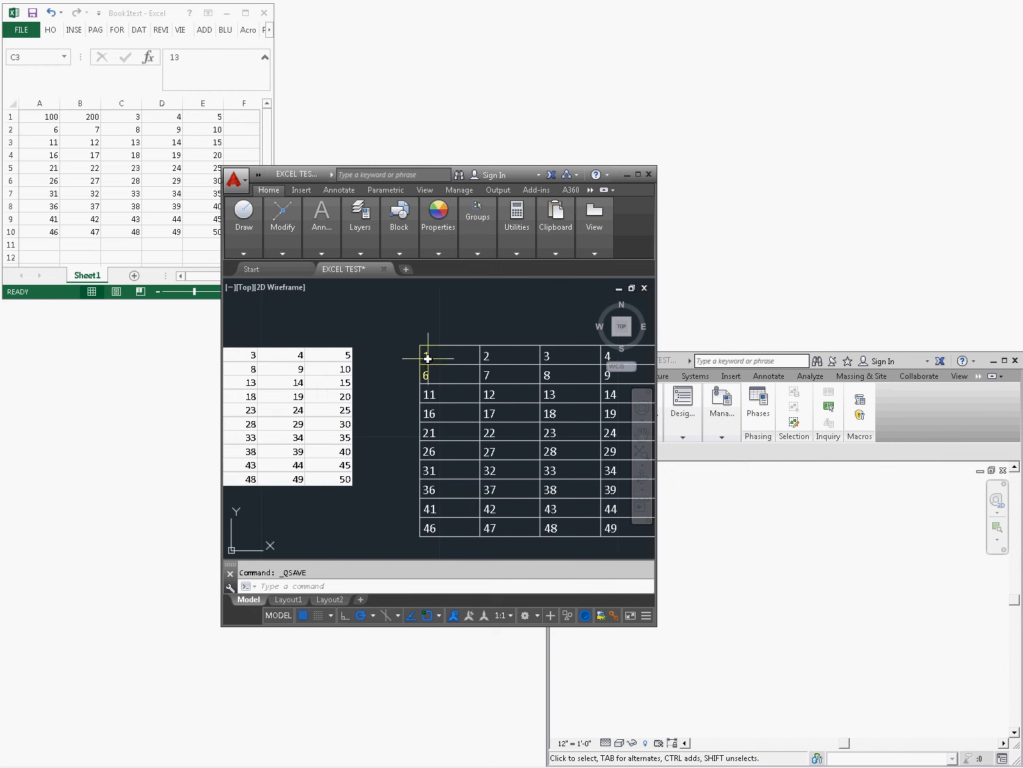
{"action": "left_click", "coordinate": [427, 346]}
{"action": "left_click", "coordinate": [408, 336]}
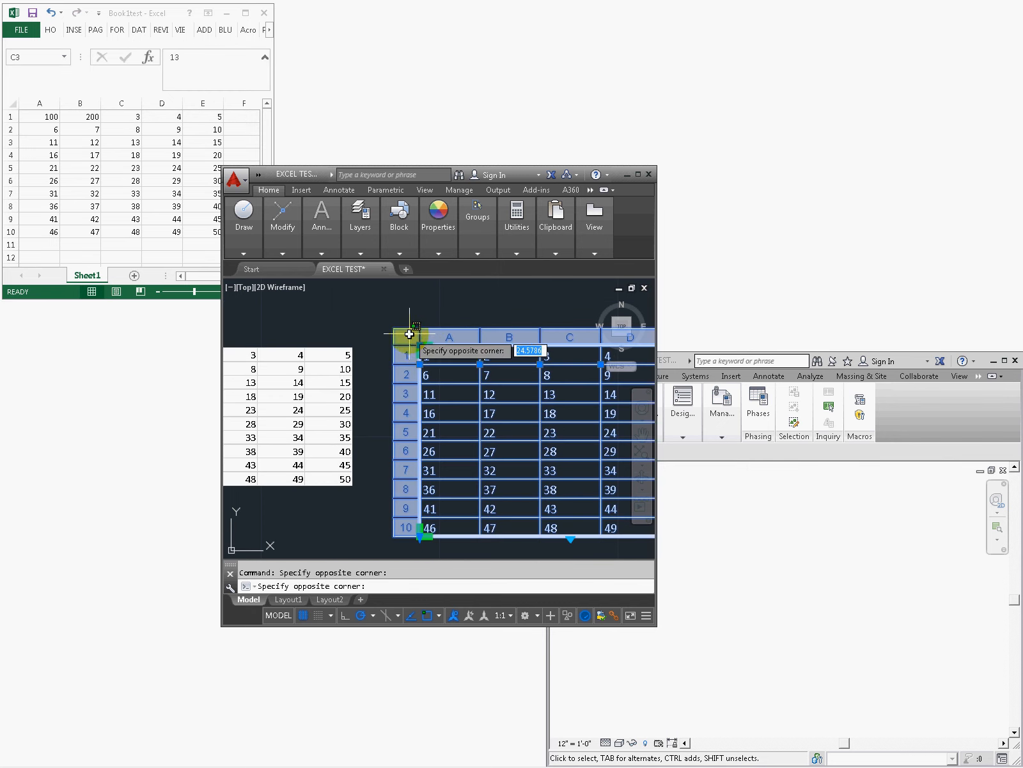
{"action": "right_click", "coordinate": [409, 337]}
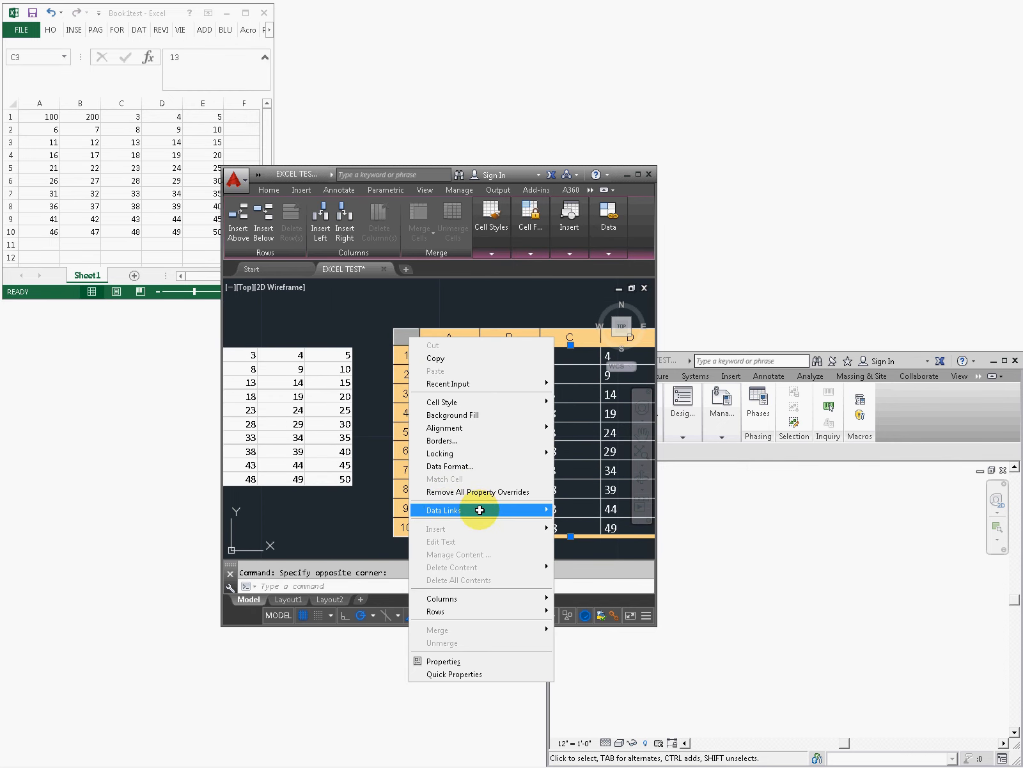
{"action": "mouse_move", "coordinate": [451, 510]}
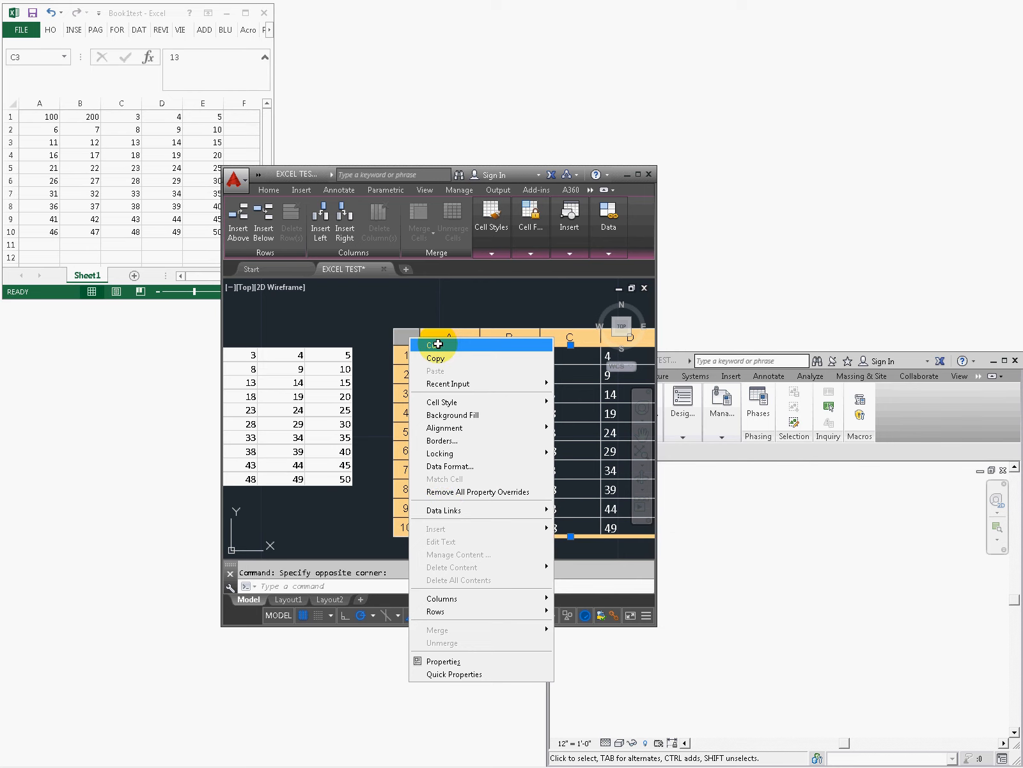
{"action": "key", "text": "Escape"}
{"action": "key", "text": "Escape"}
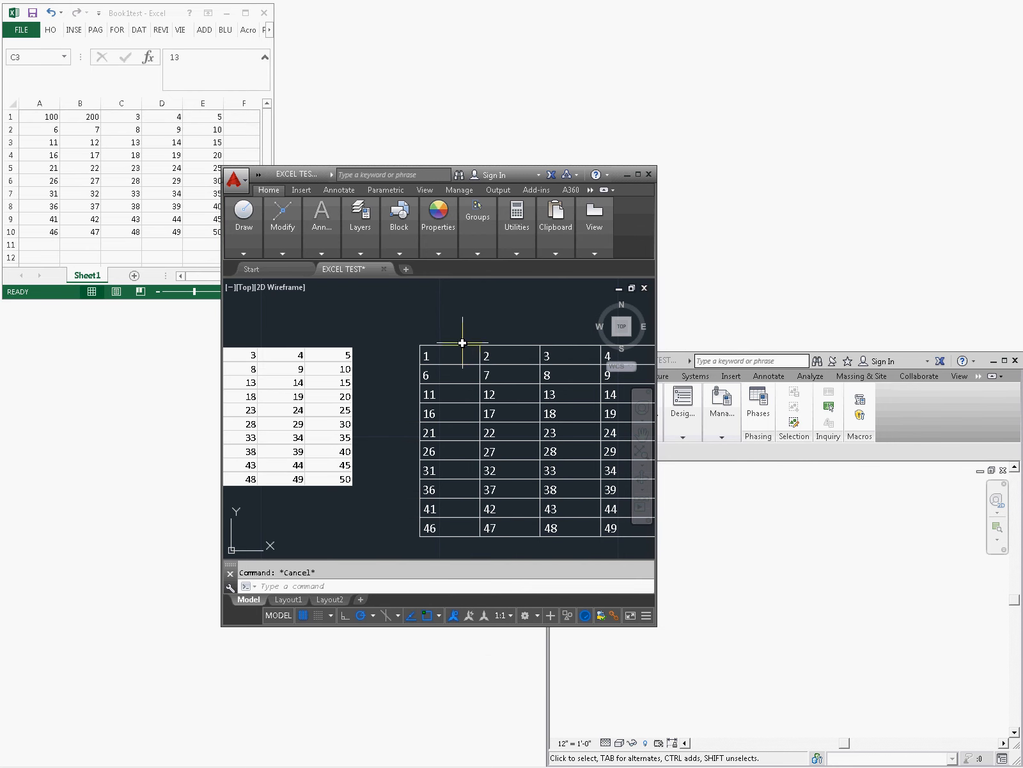
- Select the whole linked table, download the changes from its source file, and save the drawing
{"action": "left_click", "coordinate": [462, 344]}
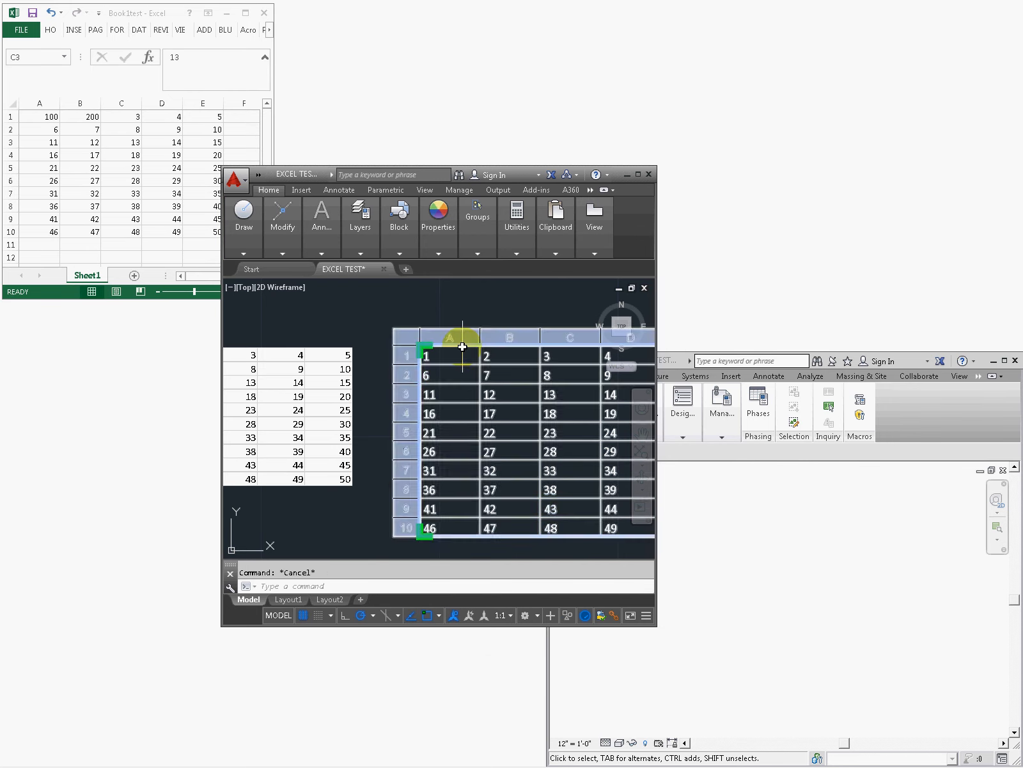
{"action": "left_click", "coordinate": [414, 337]}
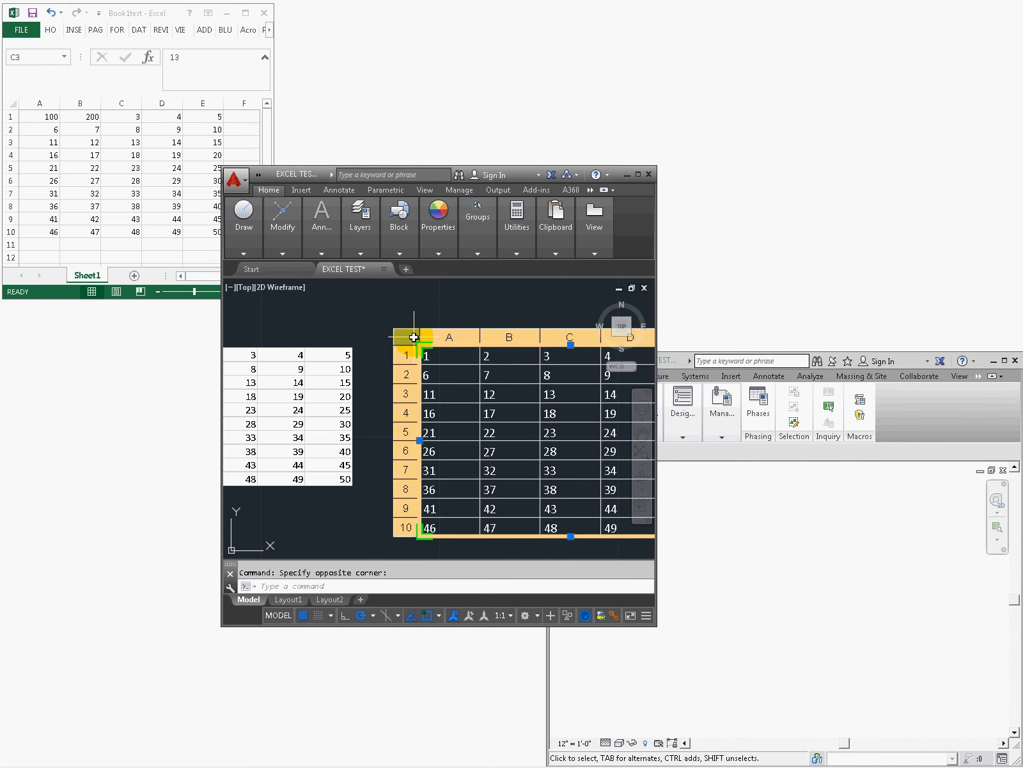
{"action": "right_click", "coordinate": [415, 337]}
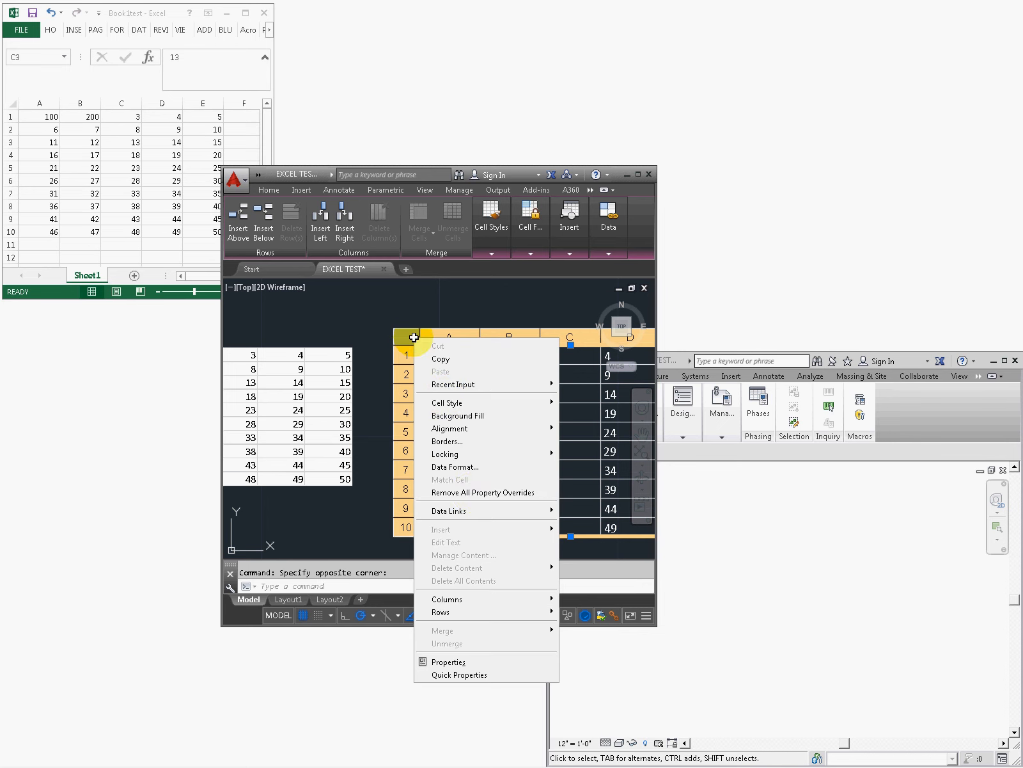
{"action": "mouse_move", "coordinate": [471, 508]}
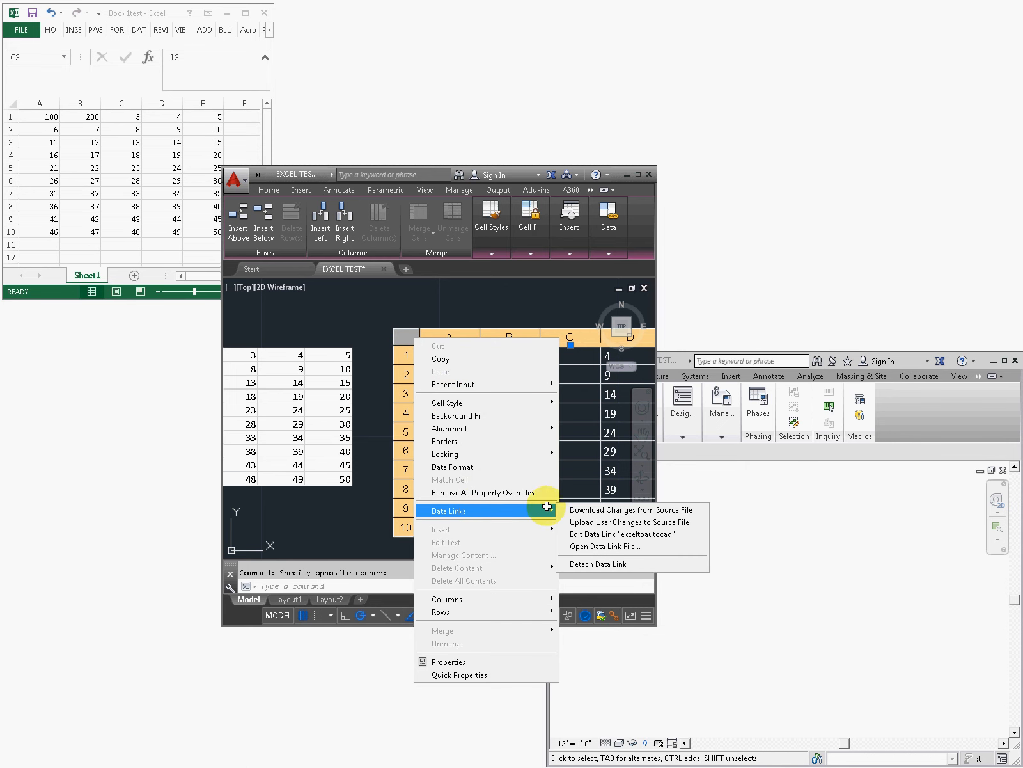
{"action": "left_click", "coordinate": [609, 510]}
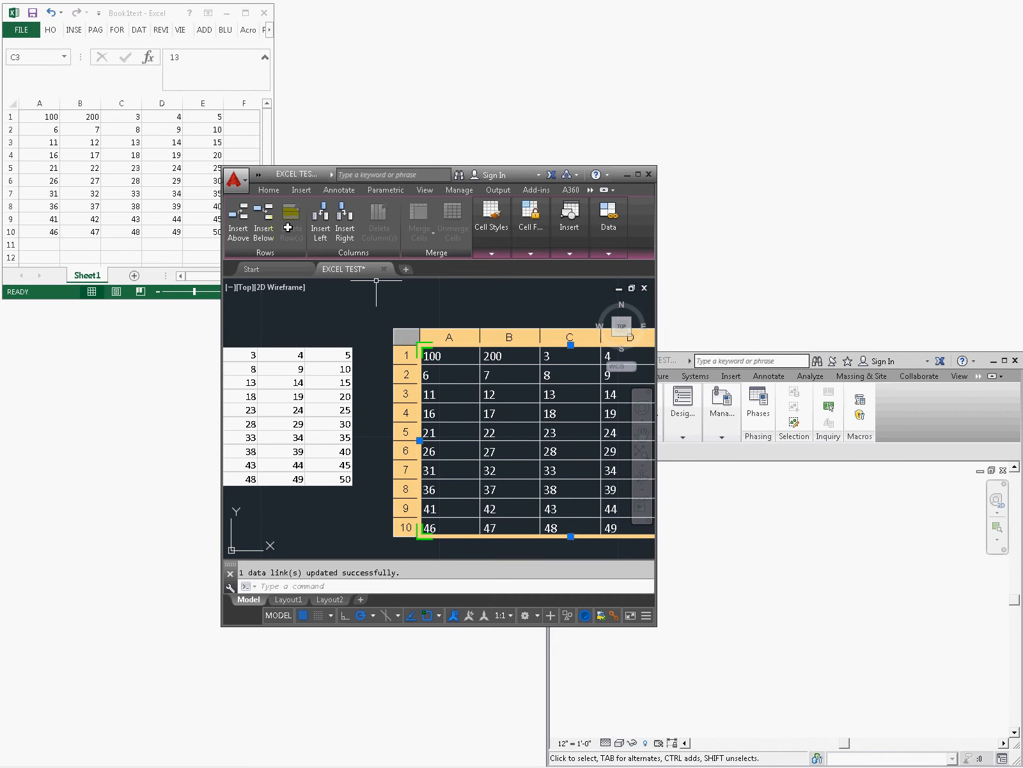
{"action": "left_click", "coordinate": [238, 181]}
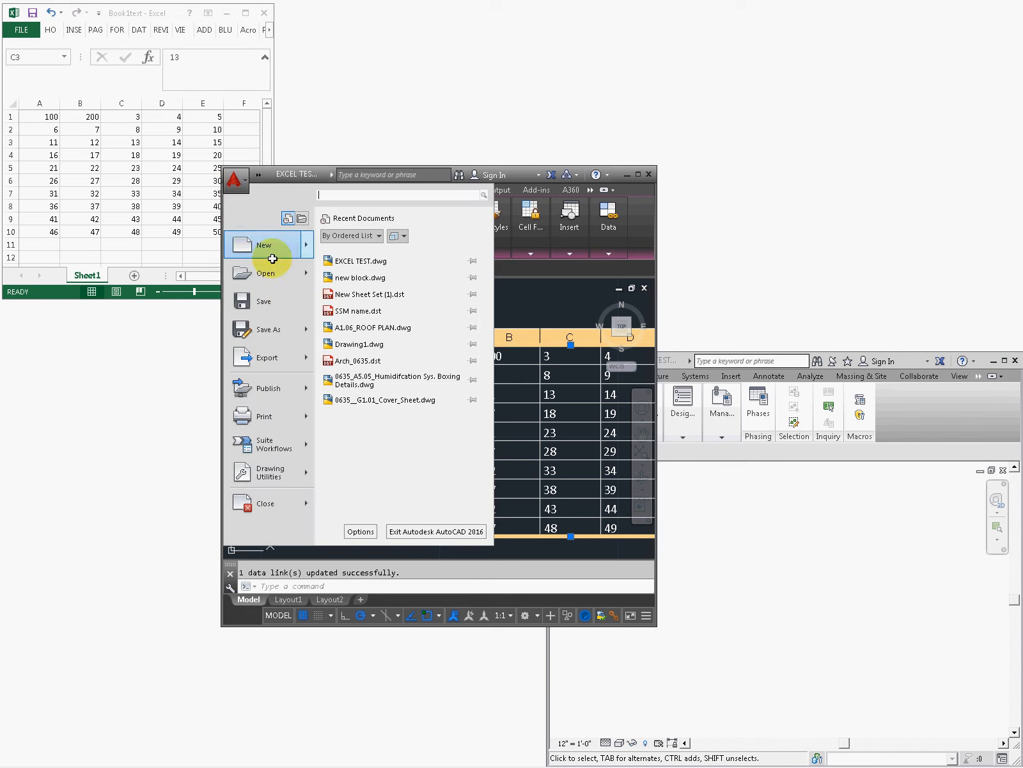
{"action": "left_click", "coordinate": [276, 299]}
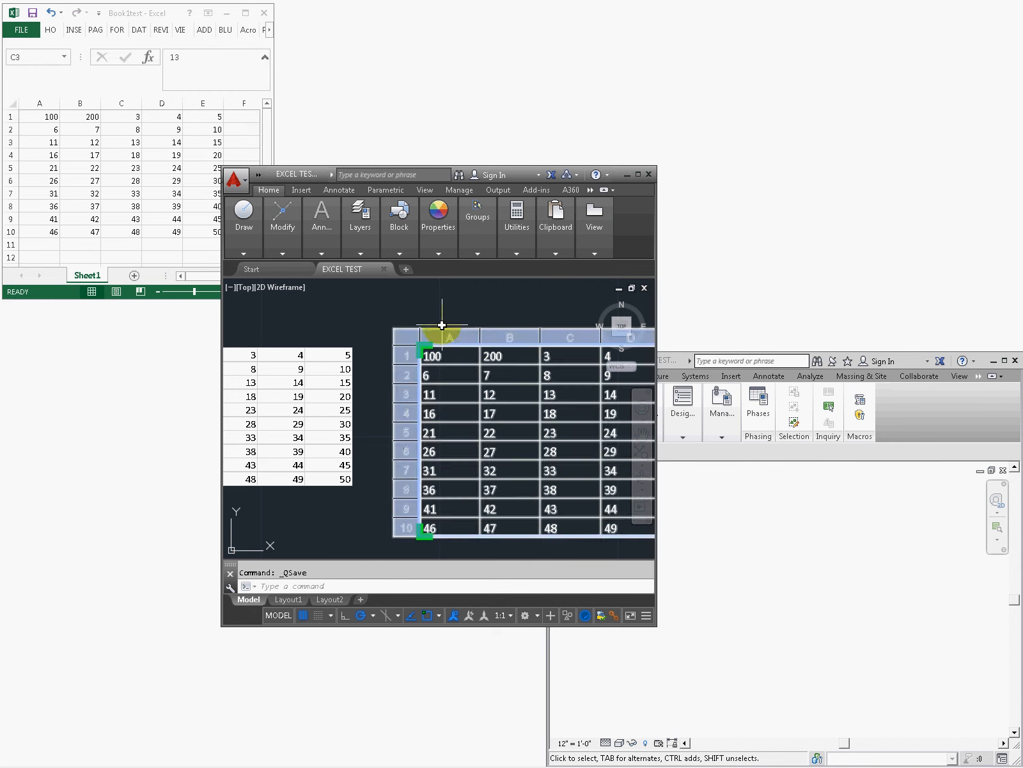
{"action": "left_click", "coordinate": [669, 360]}
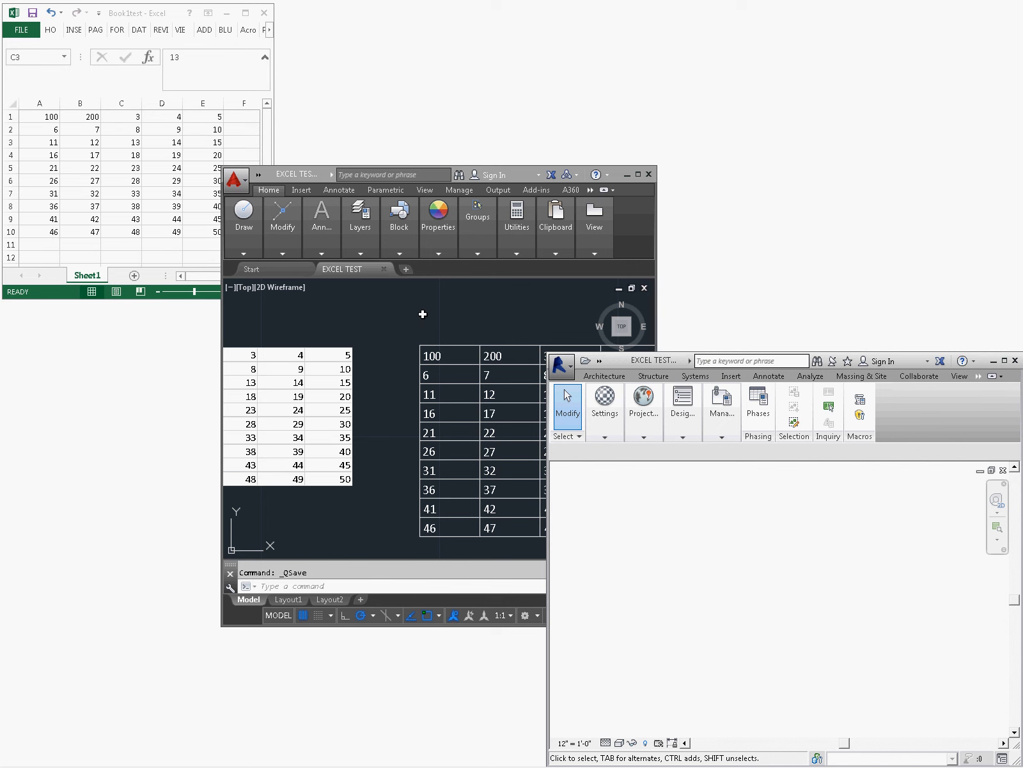
{"action": "left_click", "coordinate": [785, 523]}
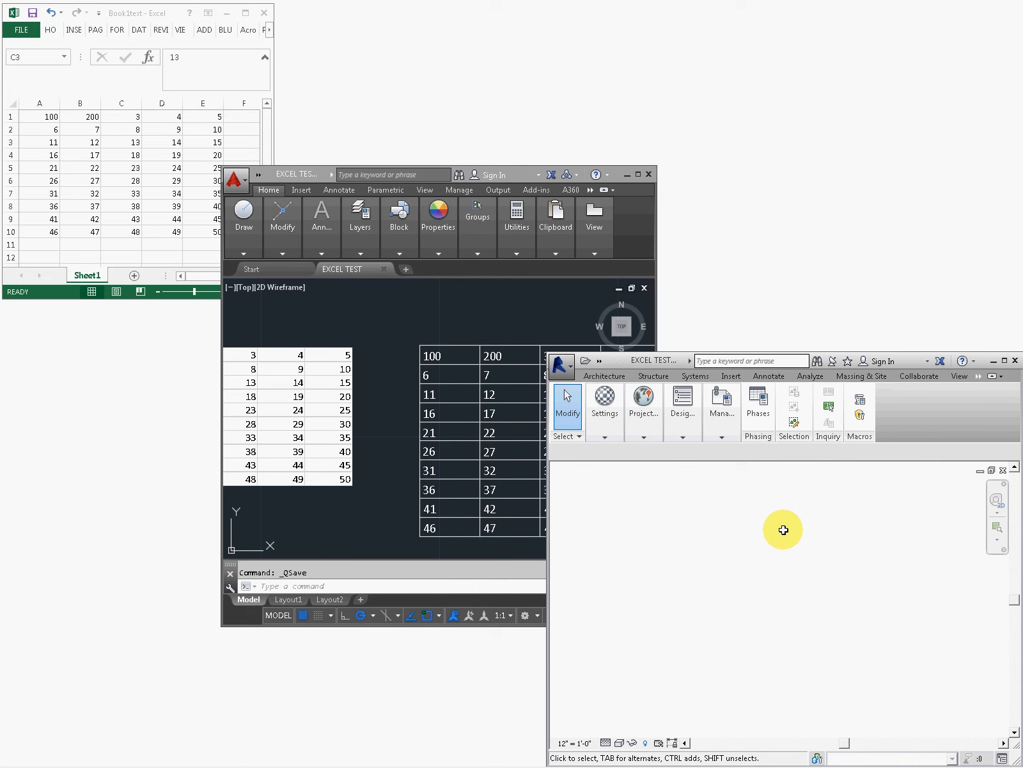
{"action": "left_click", "coordinate": [488, 306]}
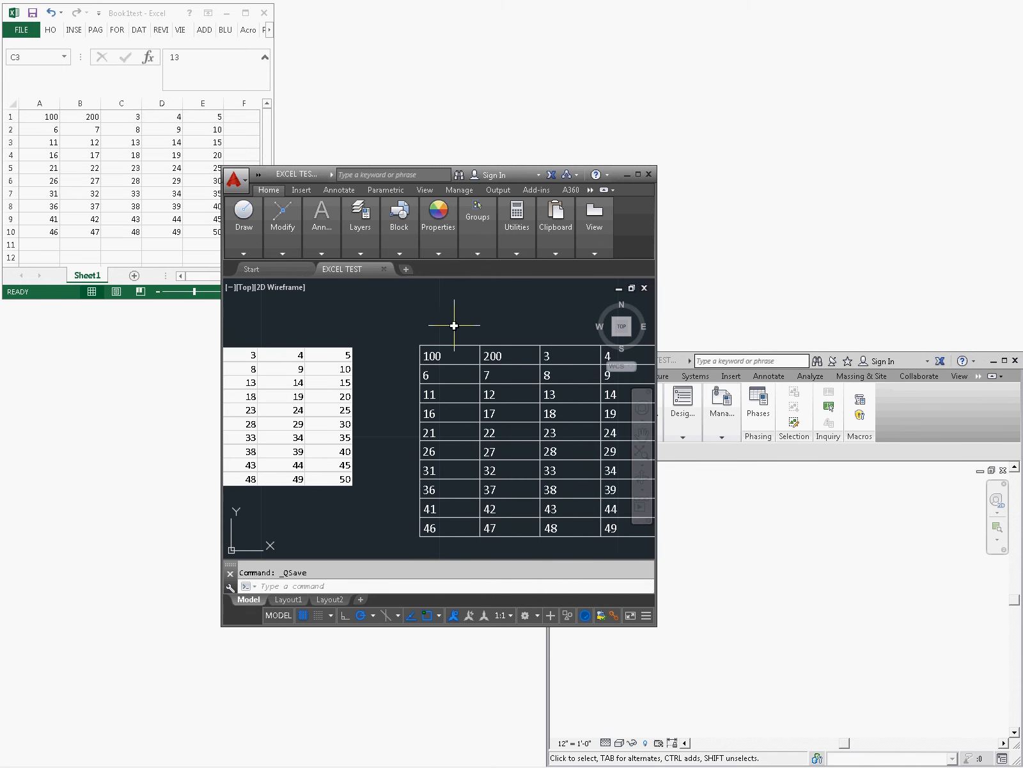
{"action": "scroll", "coordinate": [467, 357], "scroll_direction": "down", "scroll_amount": 2}
{"action": "middle_click_drag", "start_coordinate": [466, 358], "coordinate": [418, 349]}
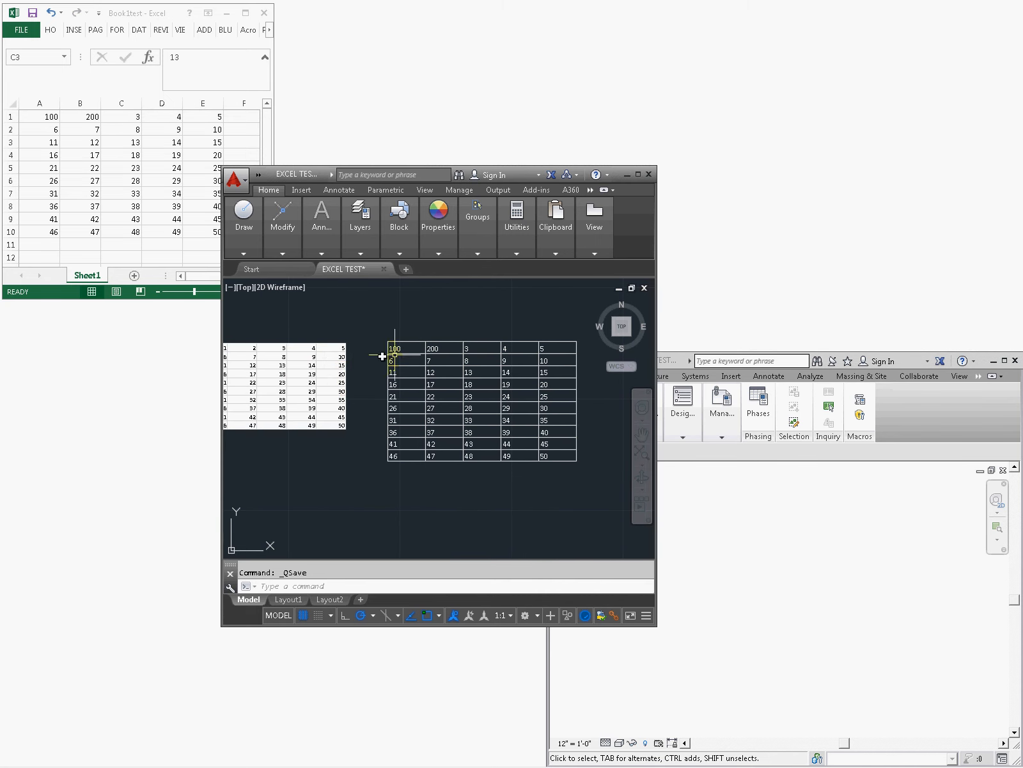
{"action": "left_click", "coordinate": [472, 403]}
{"action": "key", "text": "Escape"}
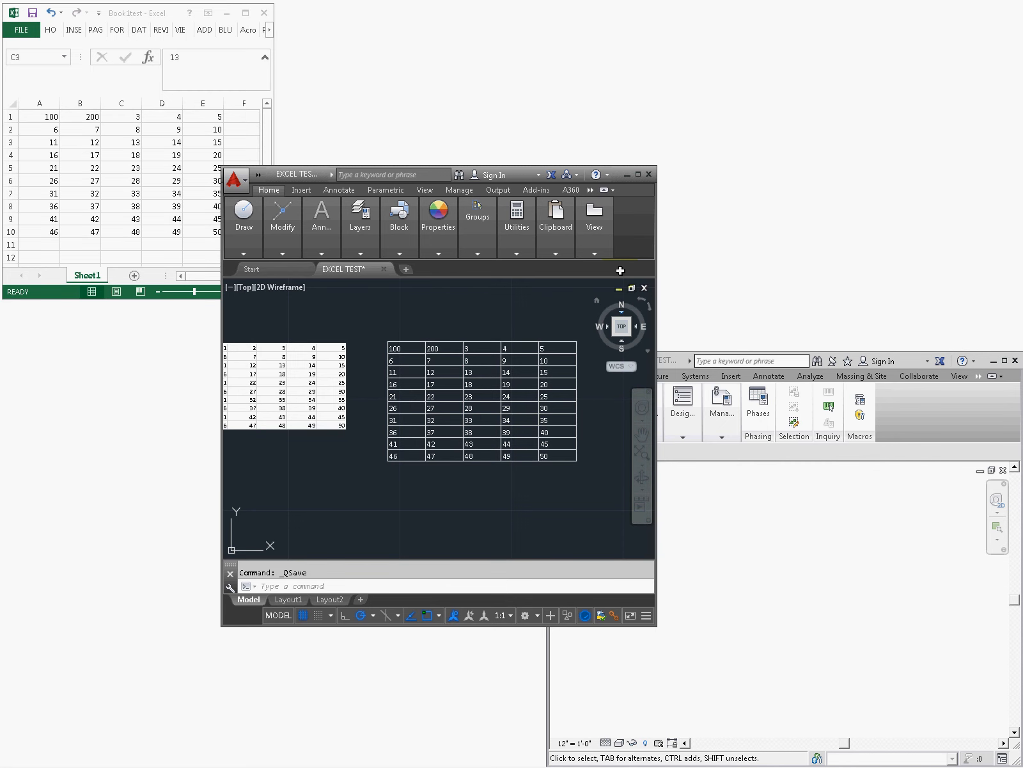
- Switch to Revit, start Link CAD in the drafting view, and select the EXCEL TEST drawing from the Desktop
{"action": "left_click", "coordinate": [723, 377]}
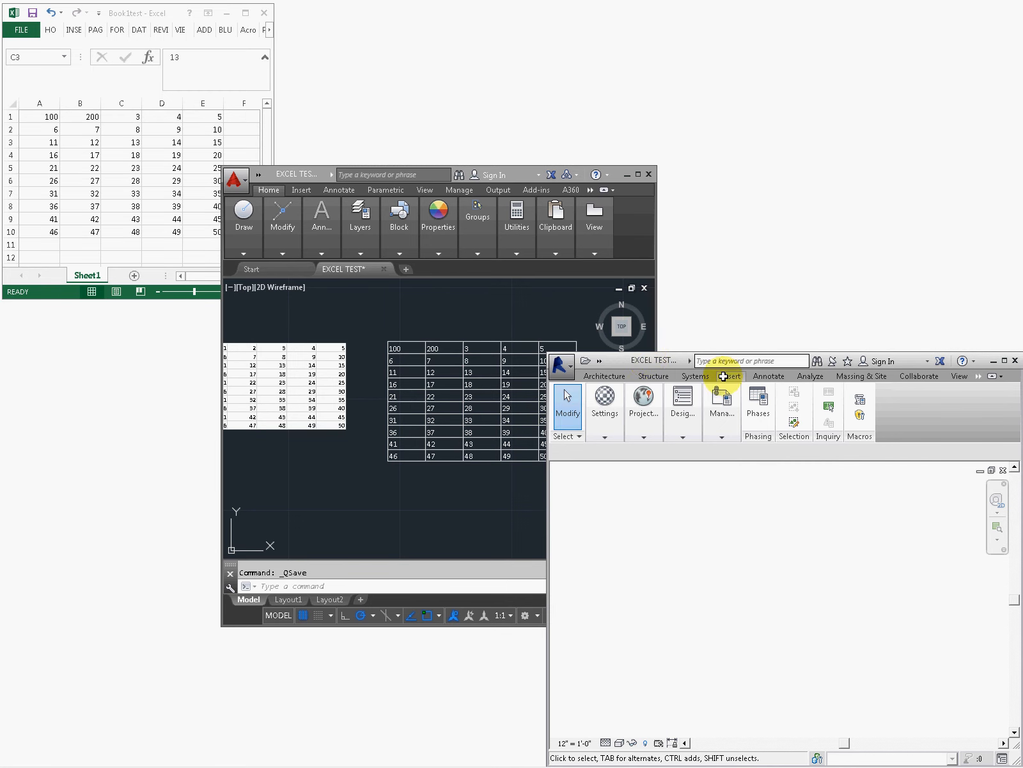
{"action": "double_click", "coordinate": [646, 358]}
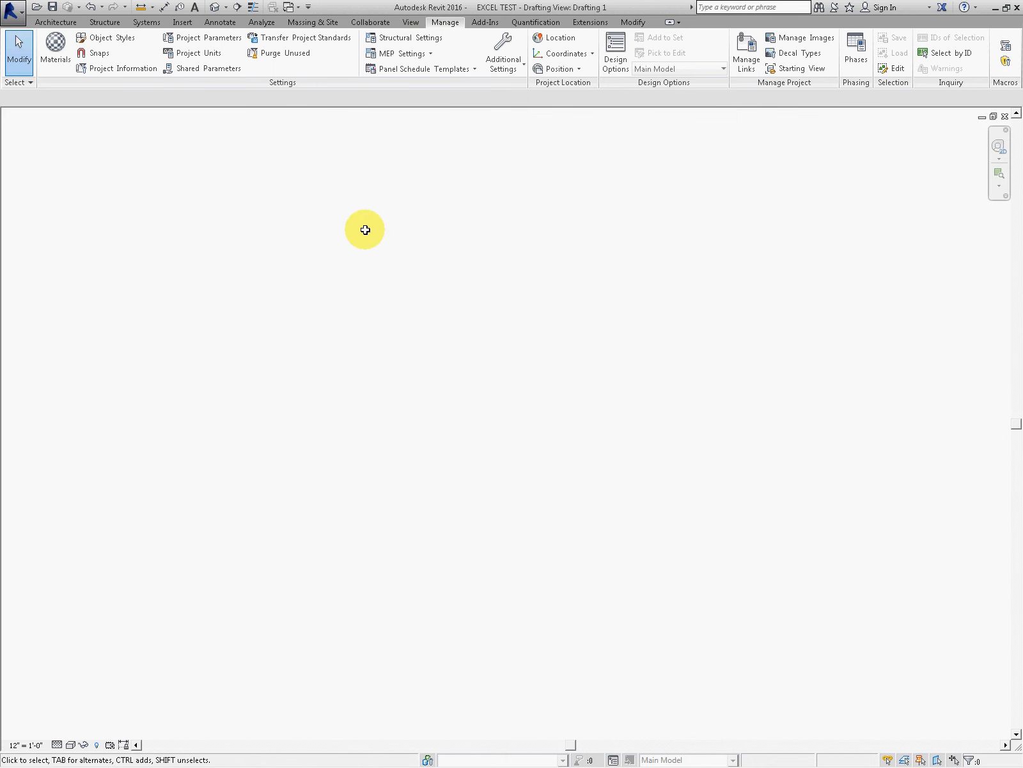
{"action": "left_click", "coordinate": [179, 21]}
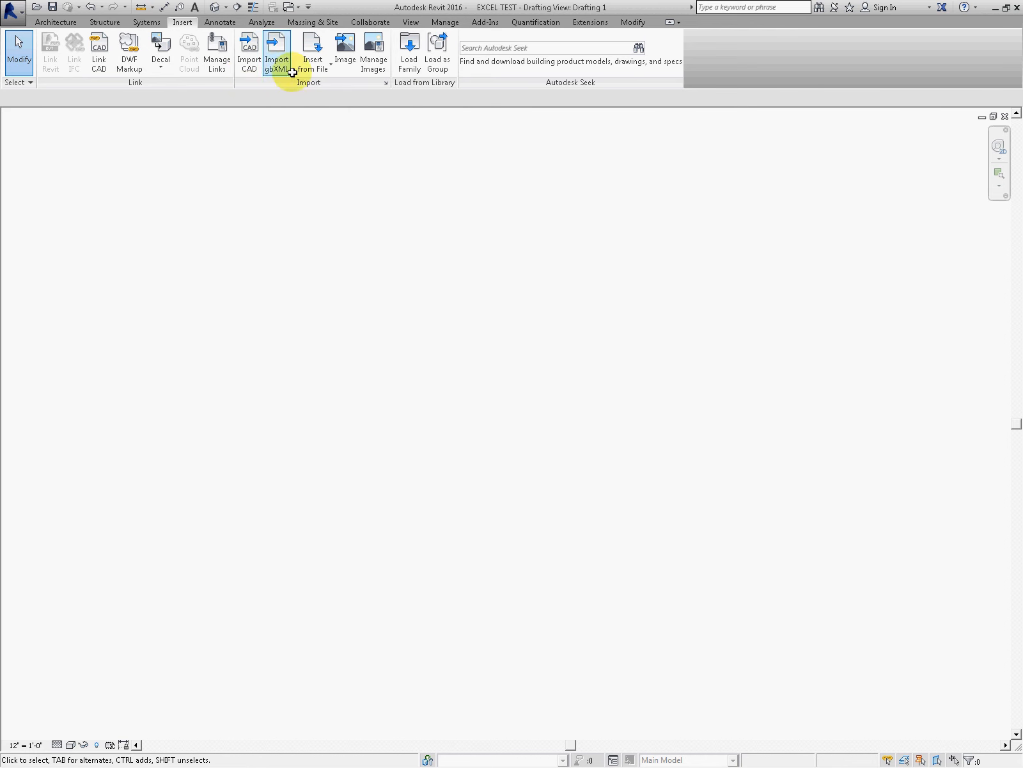
{"action": "left_click", "coordinate": [97, 56]}
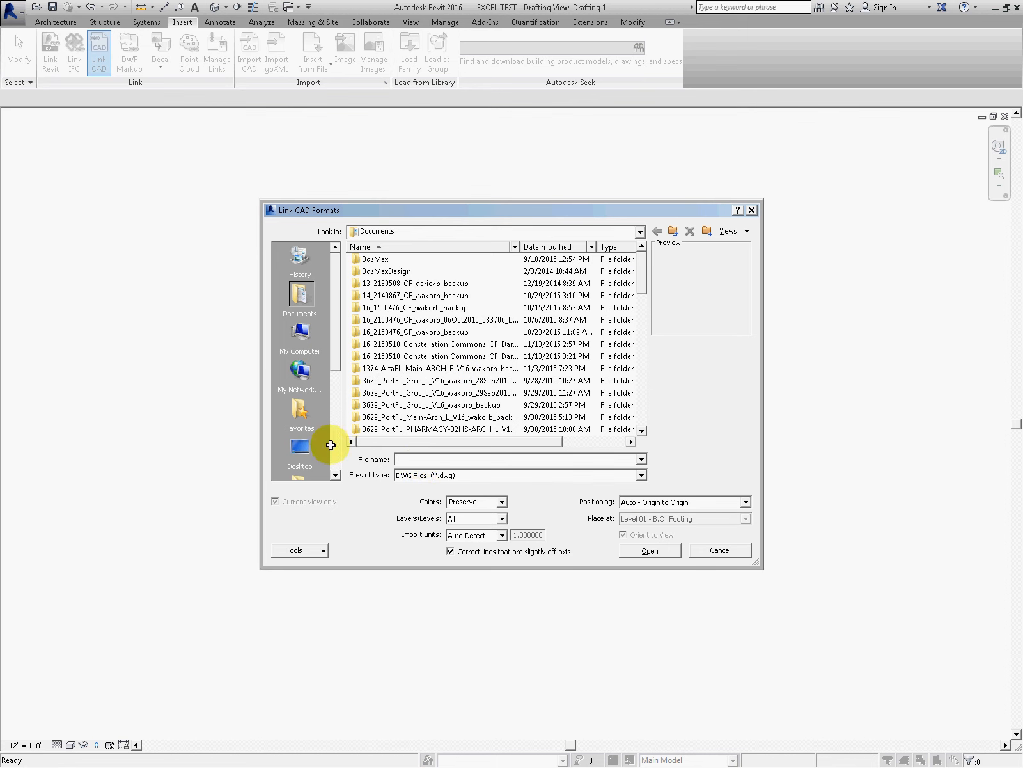
{"action": "left_click", "coordinate": [300, 445]}
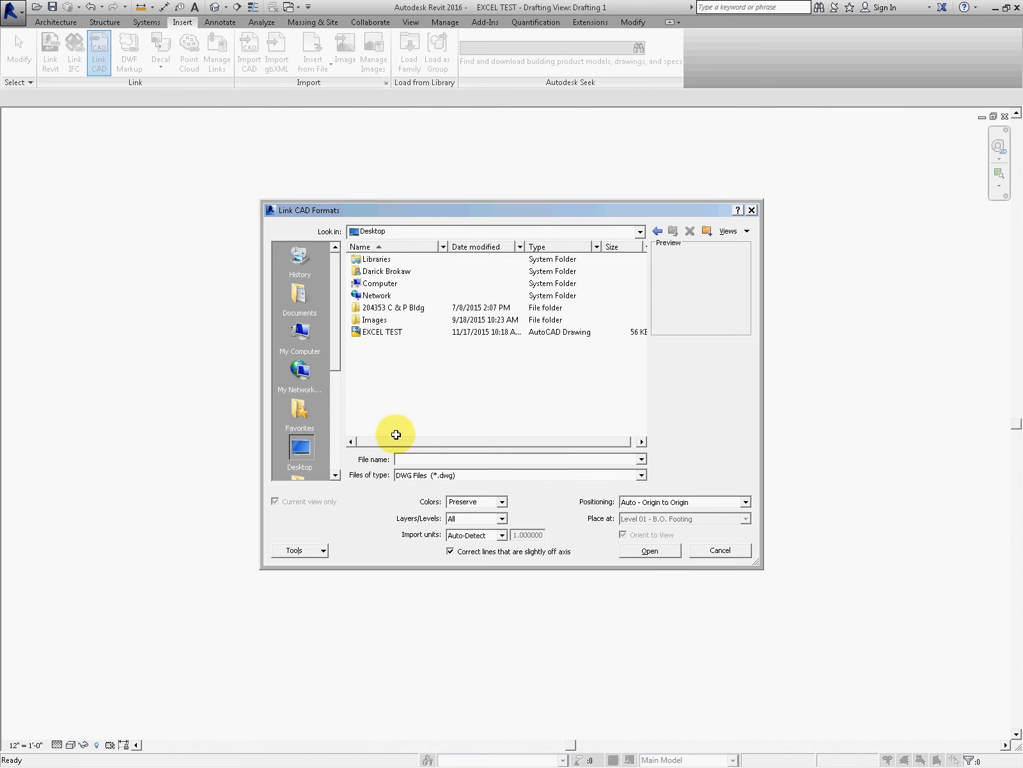
{"action": "left_click", "coordinate": [379, 330]}
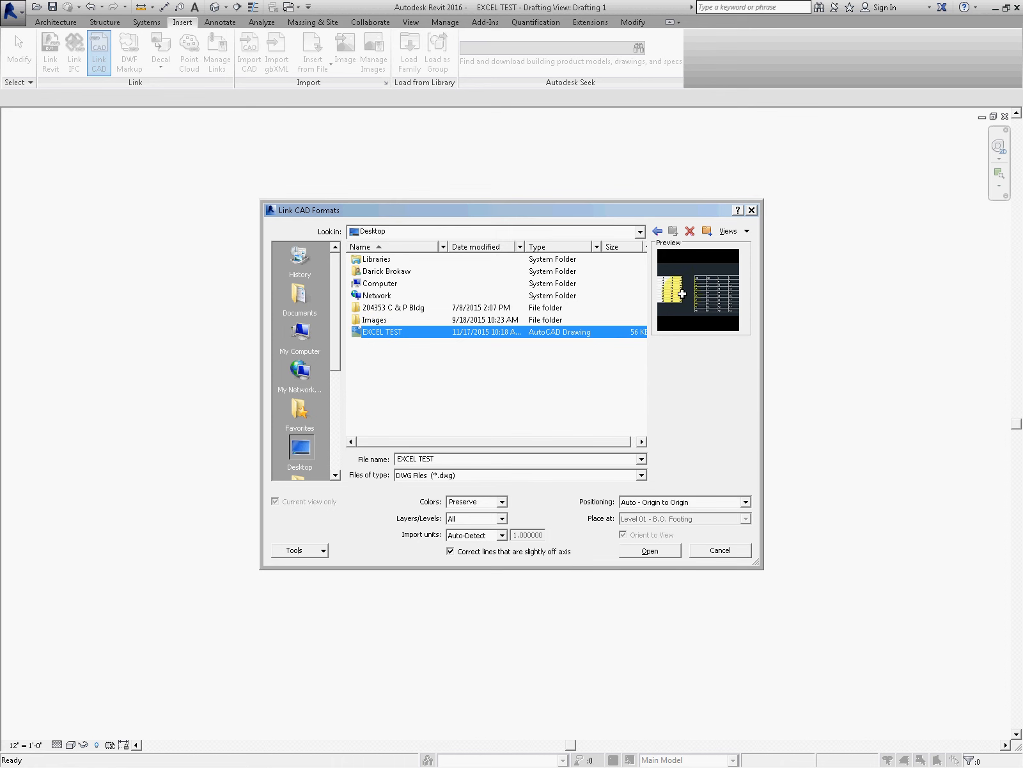
- Link the selected EXCEL TEST drawing into the drafting view, dismissing the import warning
{"action": "left_click", "coordinate": [650, 550]}
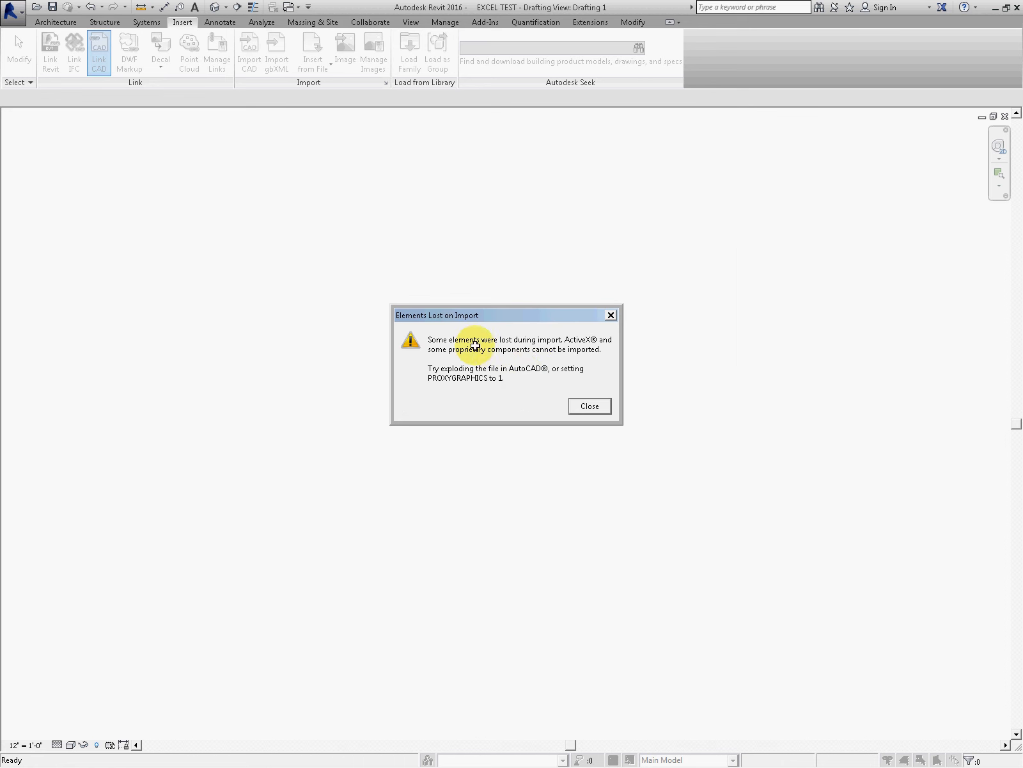
{"action": "left_click", "coordinate": [584, 408]}
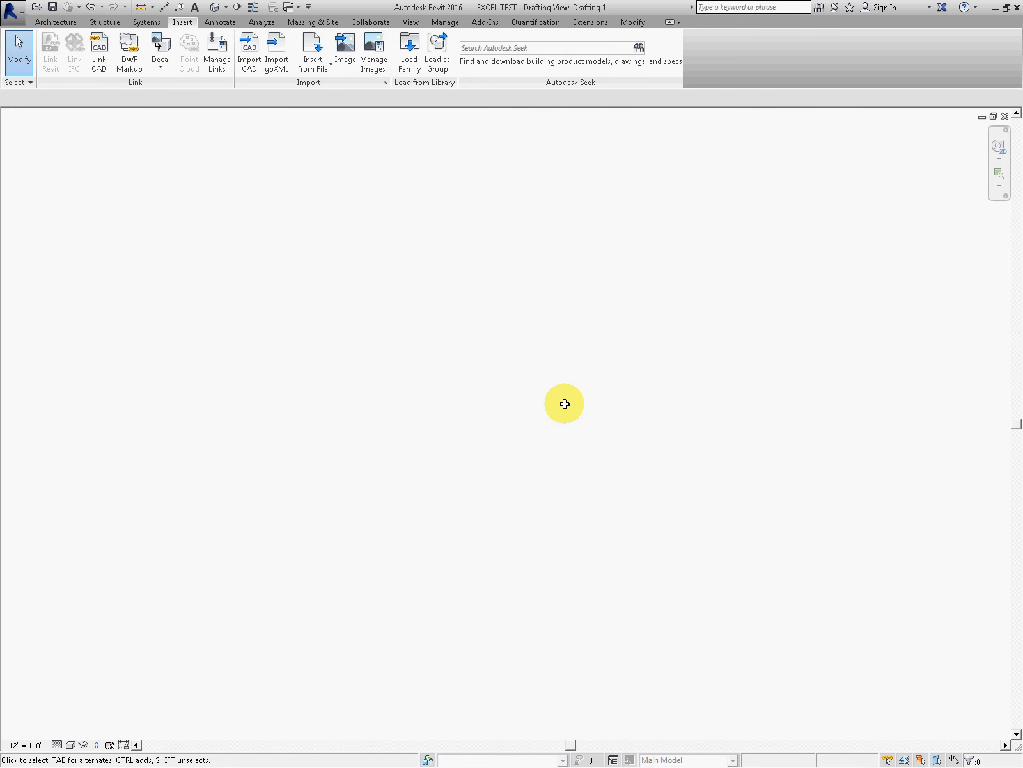
{"action": "right_click", "coordinate": [511, 423]}
{"action": "left_click", "coordinate": [547, 538]}
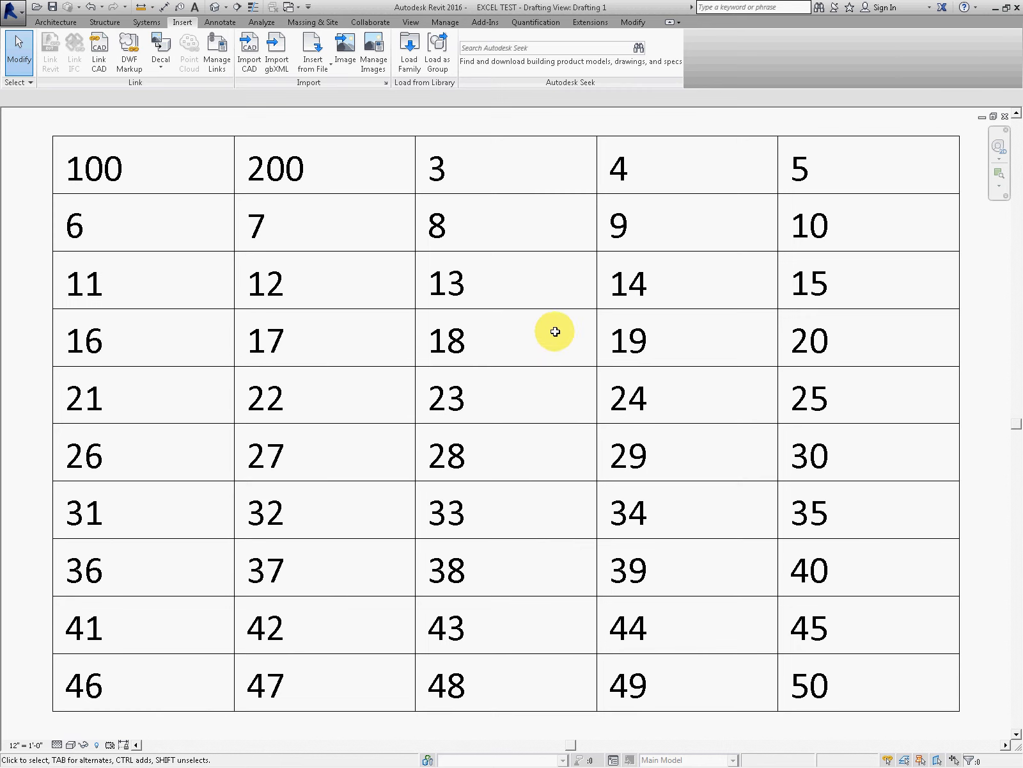
{"action": "scroll", "coordinate": [537, 303], "scroll_direction": "down", "scroll_amount": 3}
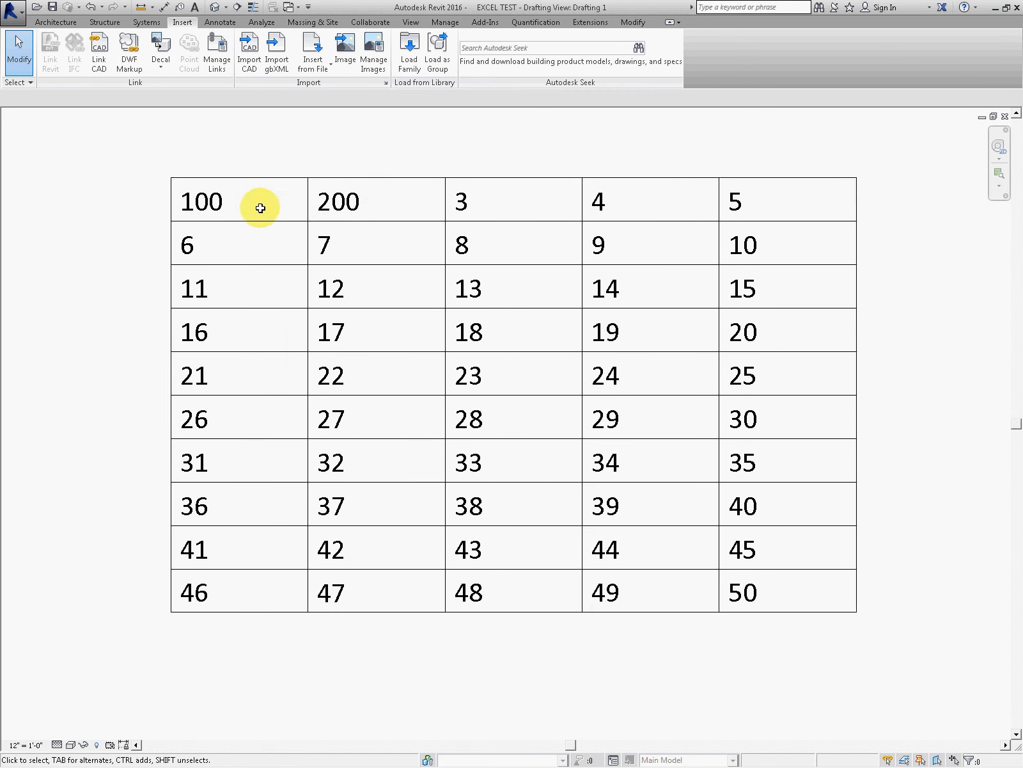
- Switch to the Book1test workbook in Excel, change cell A1 to a and B1 to b, and save the workbook
{"action": "left_click", "coordinate": [1006, 8]}
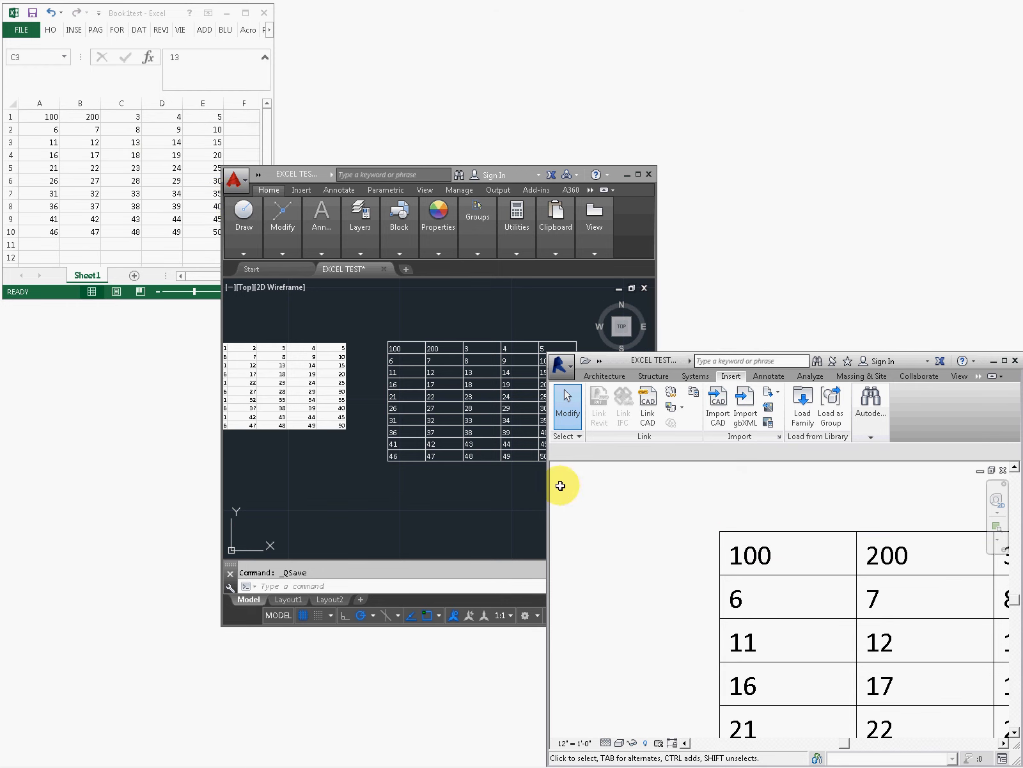
{"action": "left_click", "coordinate": [77, 117]}
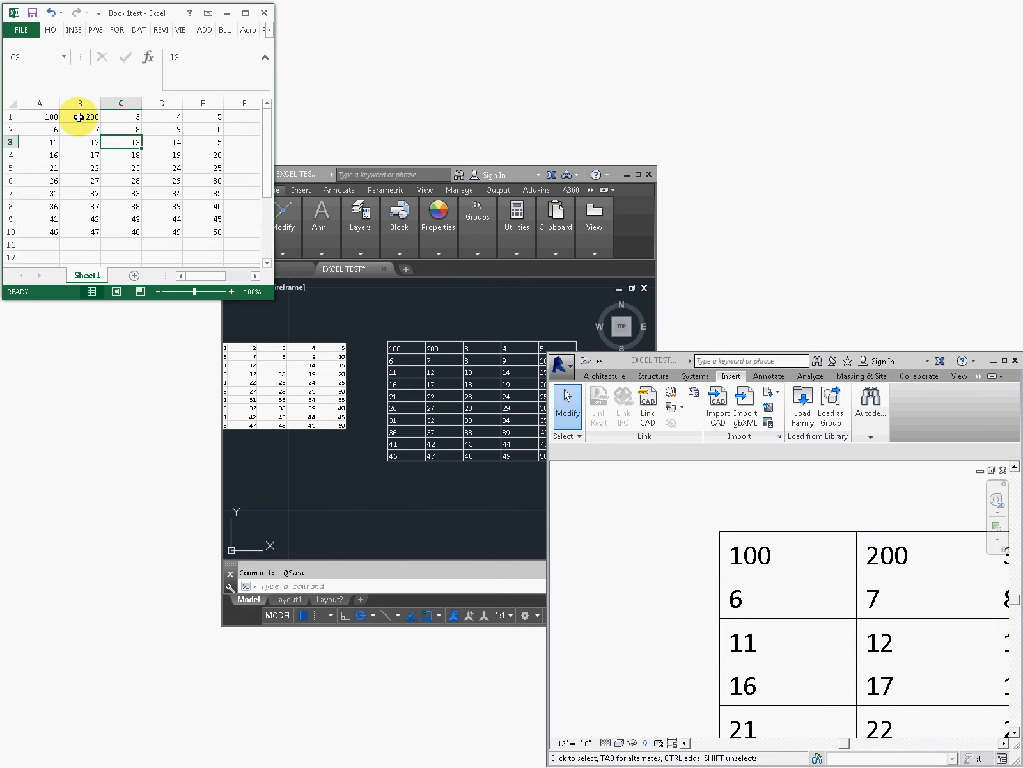
{"action": "left_click", "coordinate": [41, 118]}
{"action": "left_click_drag", "start_coordinate": [41, 118], "coordinate": [69, 121]}
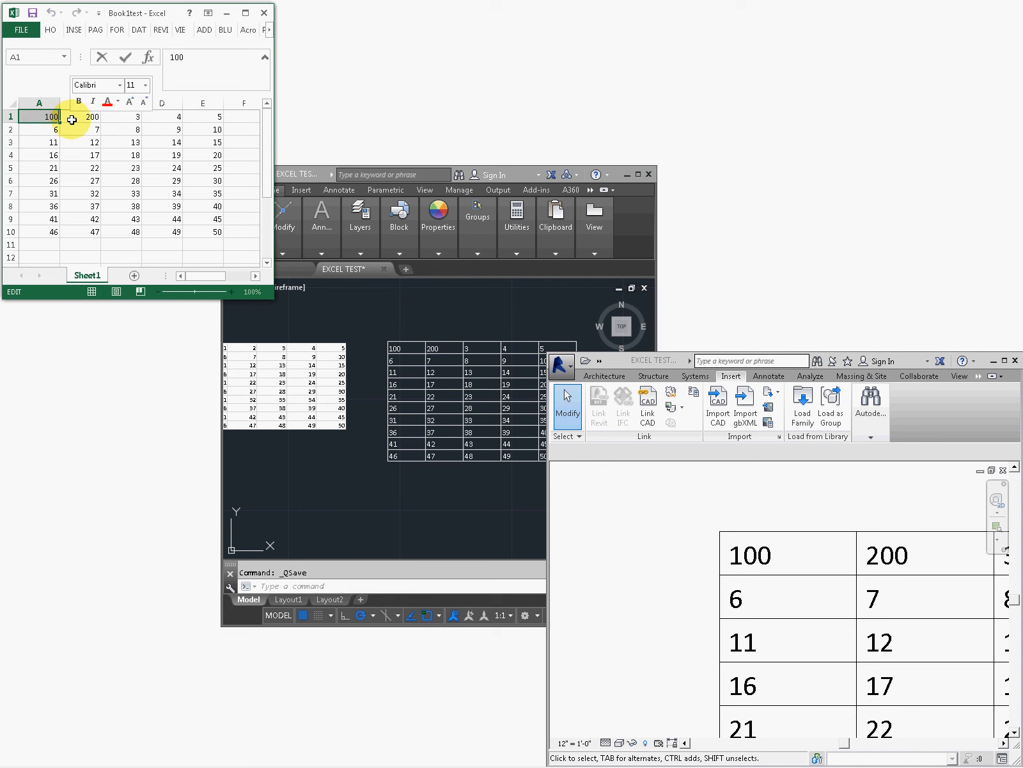
{"action": "type", "text": "a"}
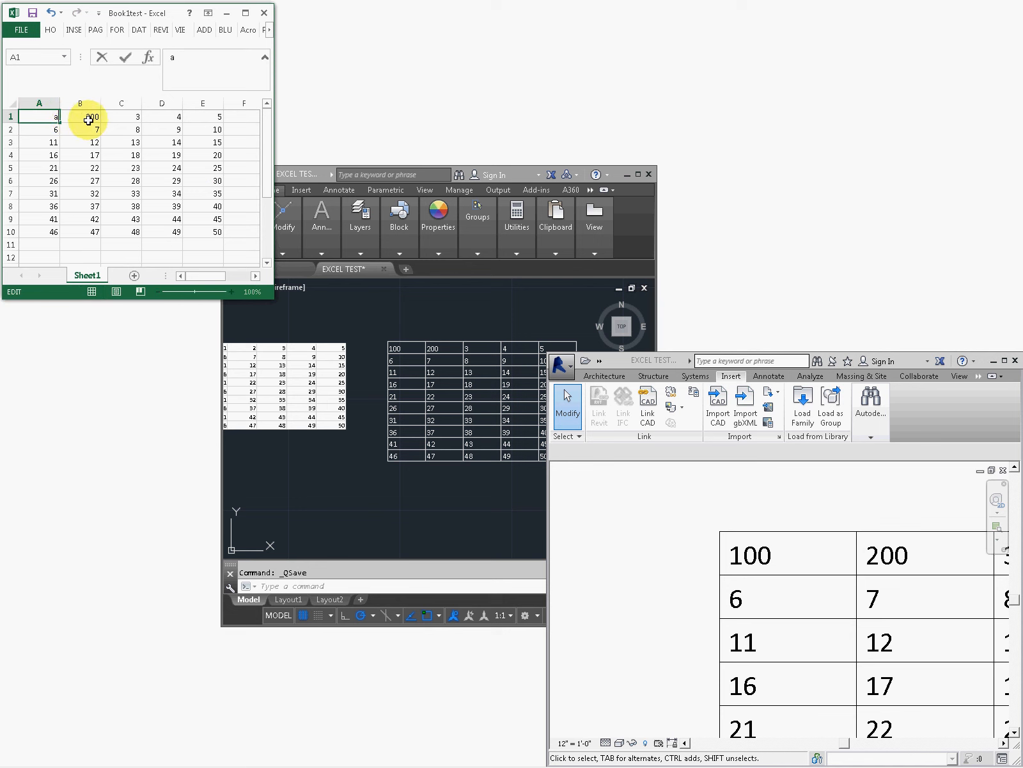
{"action": "left_click", "coordinate": [84, 117]}
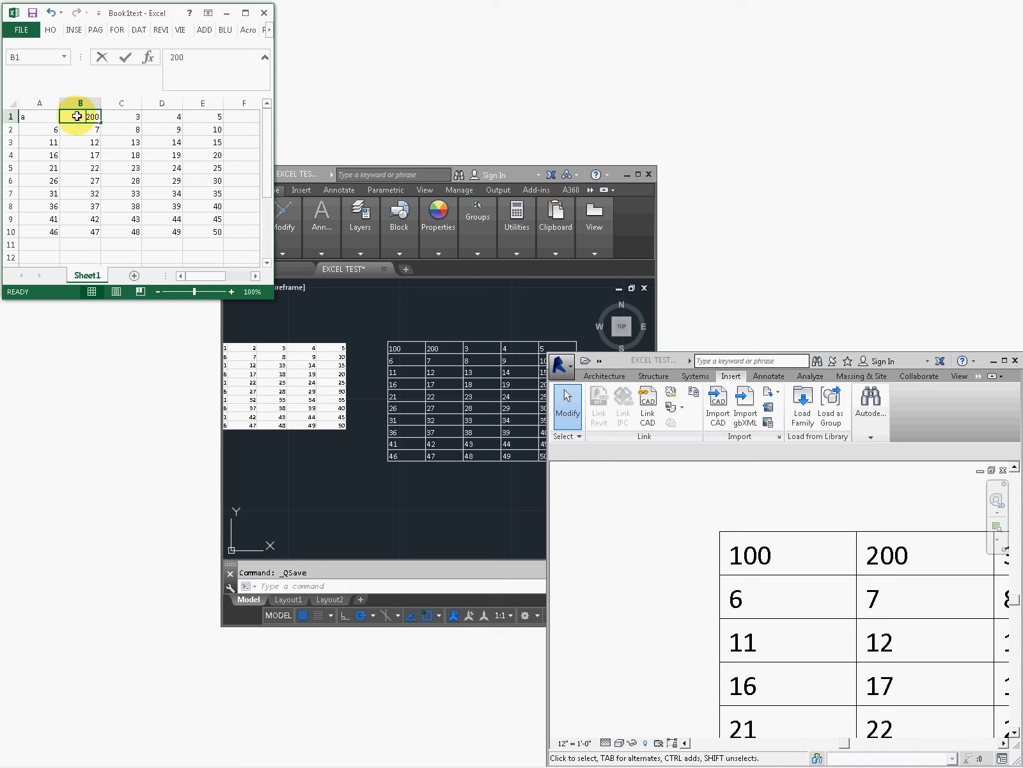
{"action": "left_click_drag", "start_coordinate": [82, 117], "coordinate": [108, 120]}
{"action": "type", "text": "b"}
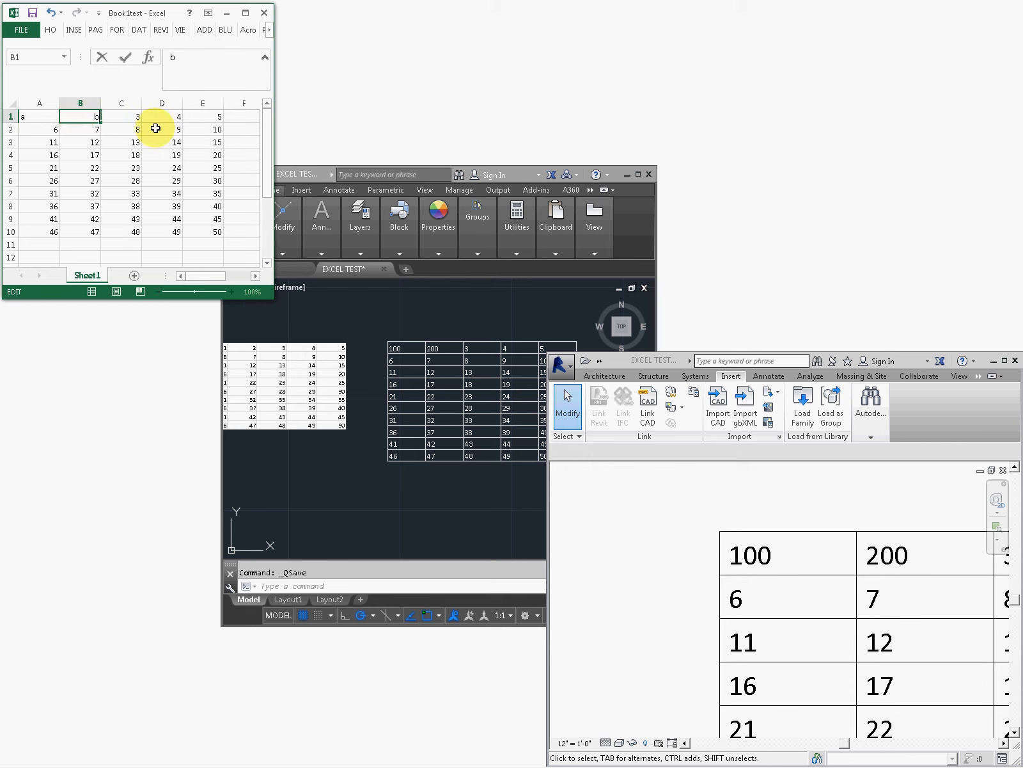
{"action": "left_click", "coordinate": [131, 117]}
{"action": "left_click", "coordinate": [32, 14]}
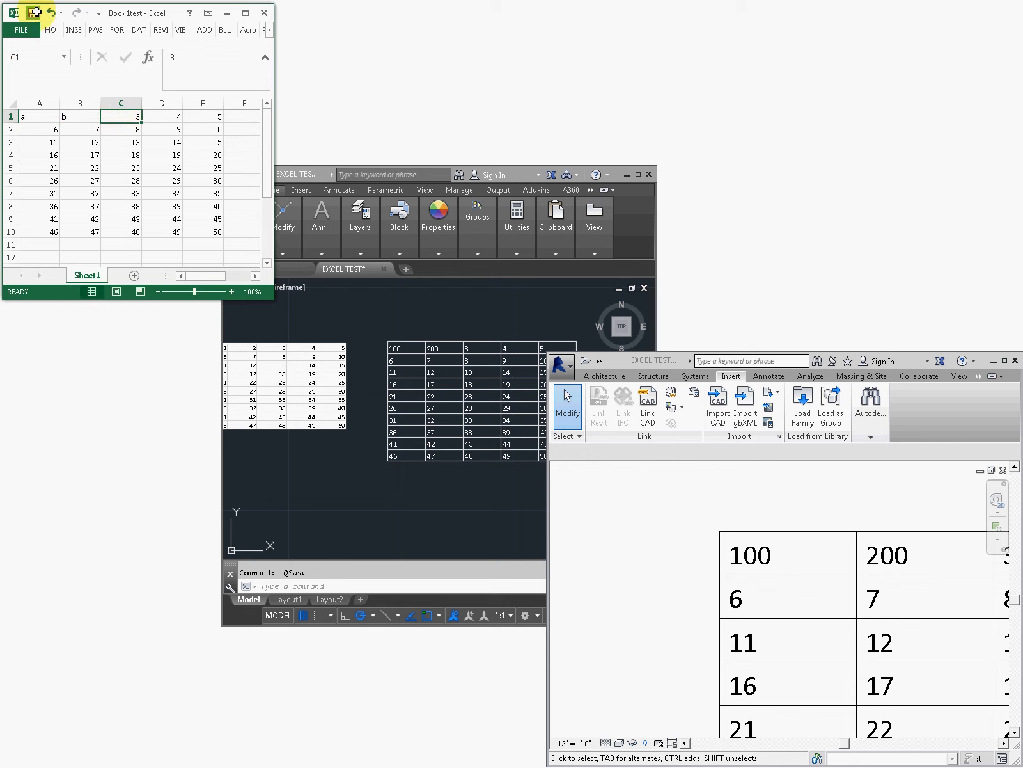
- Switch to AutoCAD, download the source file changes into the whole linked table, and save the drawing
{"action": "left_click", "coordinate": [336, 328]}
{"action": "left_click", "coordinate": [244, 224]}
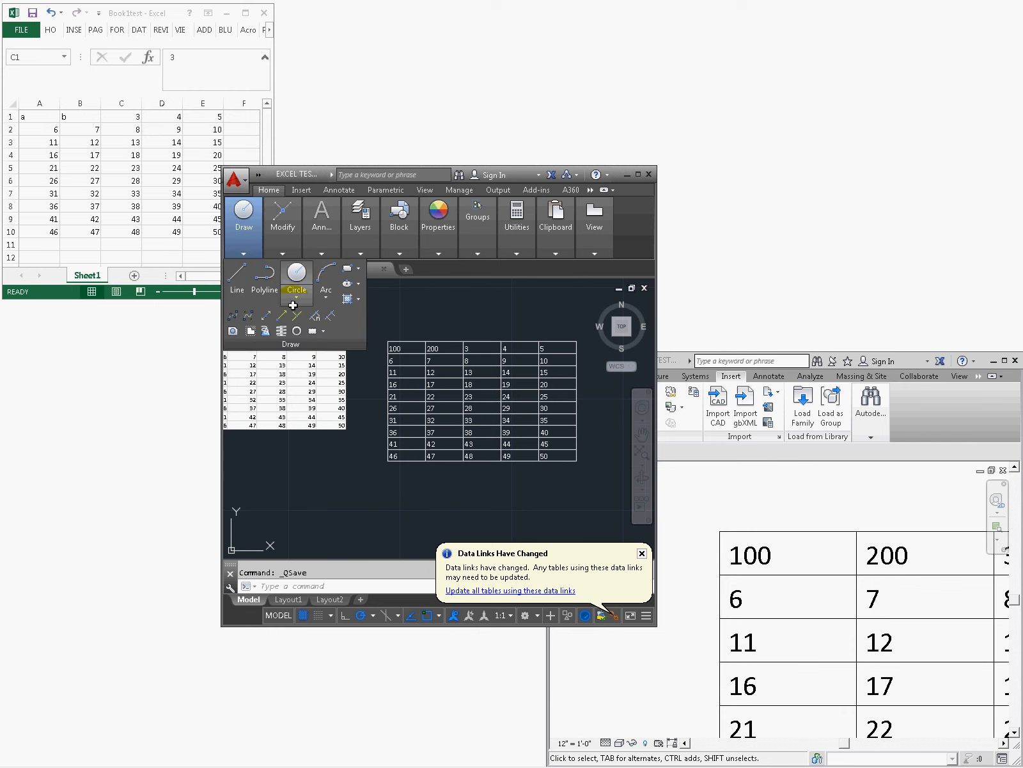
{"action": "left_click", "coordinate": [390, 339]}
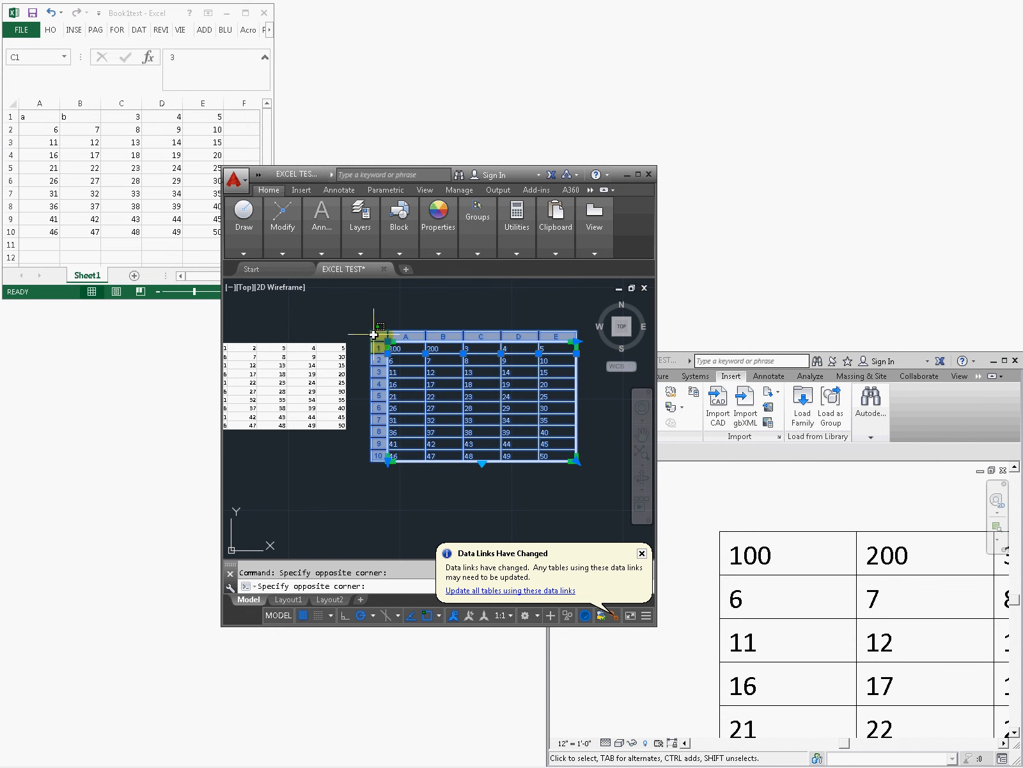
{"action": "right_click", "coordinate": [374, 334]}
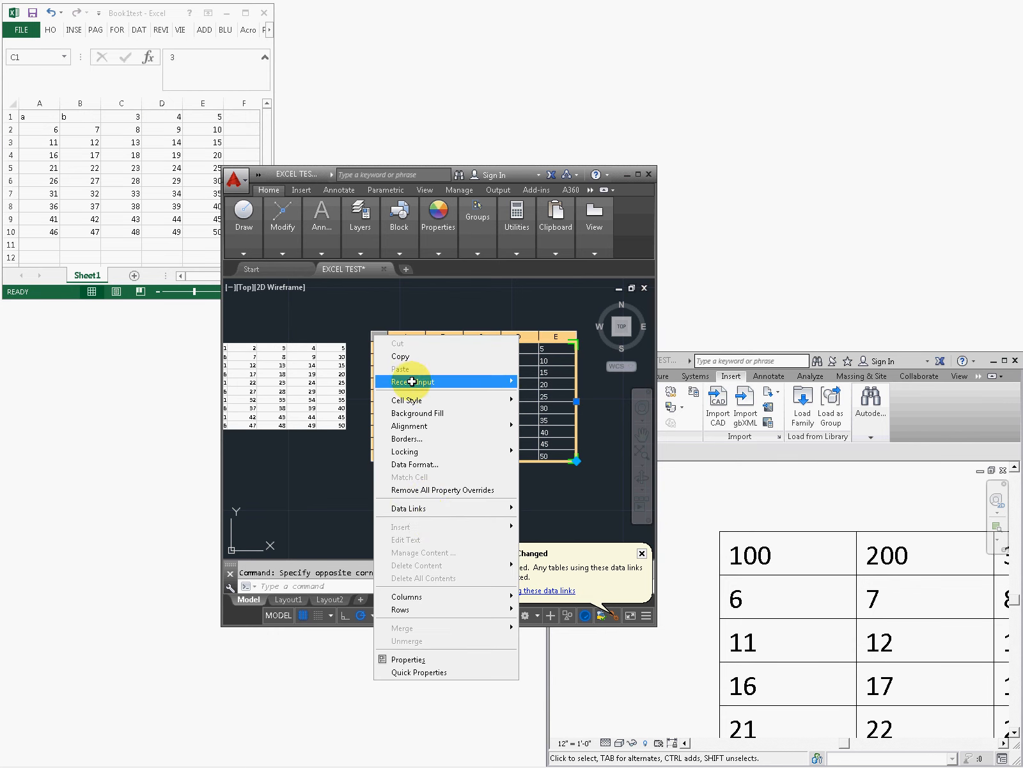
{"action": "mouse_move", "coordinate": [507, 508]}
{"action": "left_click", "coordinate": [568, 507]}
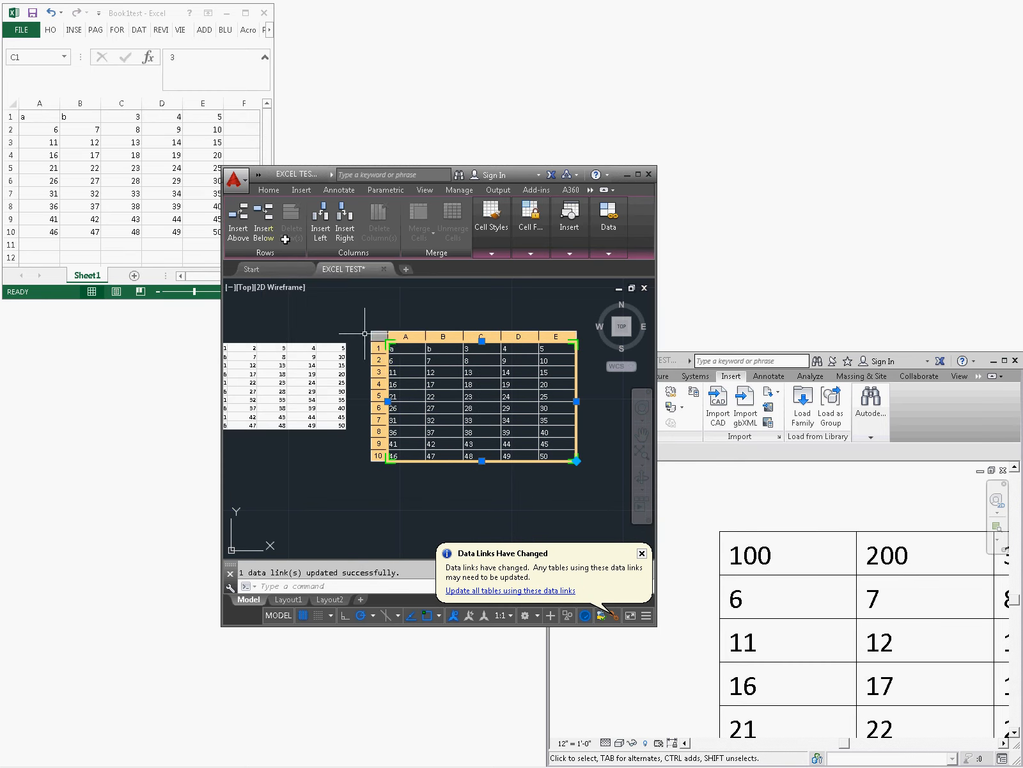
{"action": "left_click", "coordinate": [246, 179]}
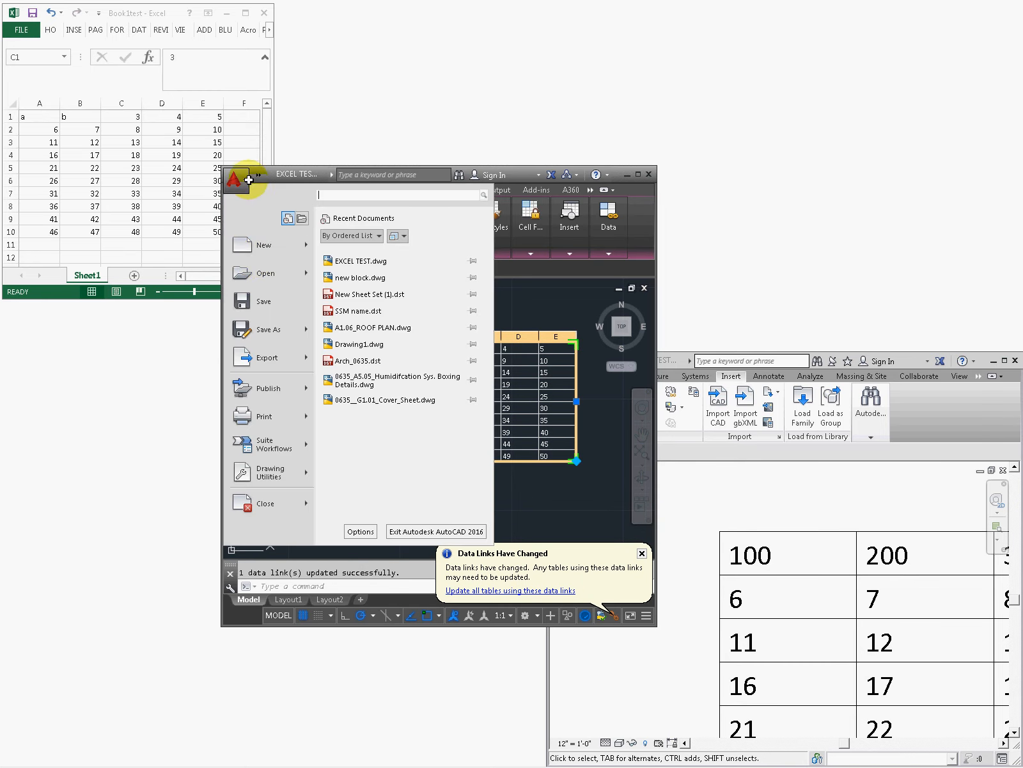
{"action": "left_click", "coordinate": [269, 297]}
- Return to Revit and reload the EXCEL TEST.dwg CAD link through Manage Links, dismissing the import warning
{"action": "left_click", "coordinate": [706, 468]}
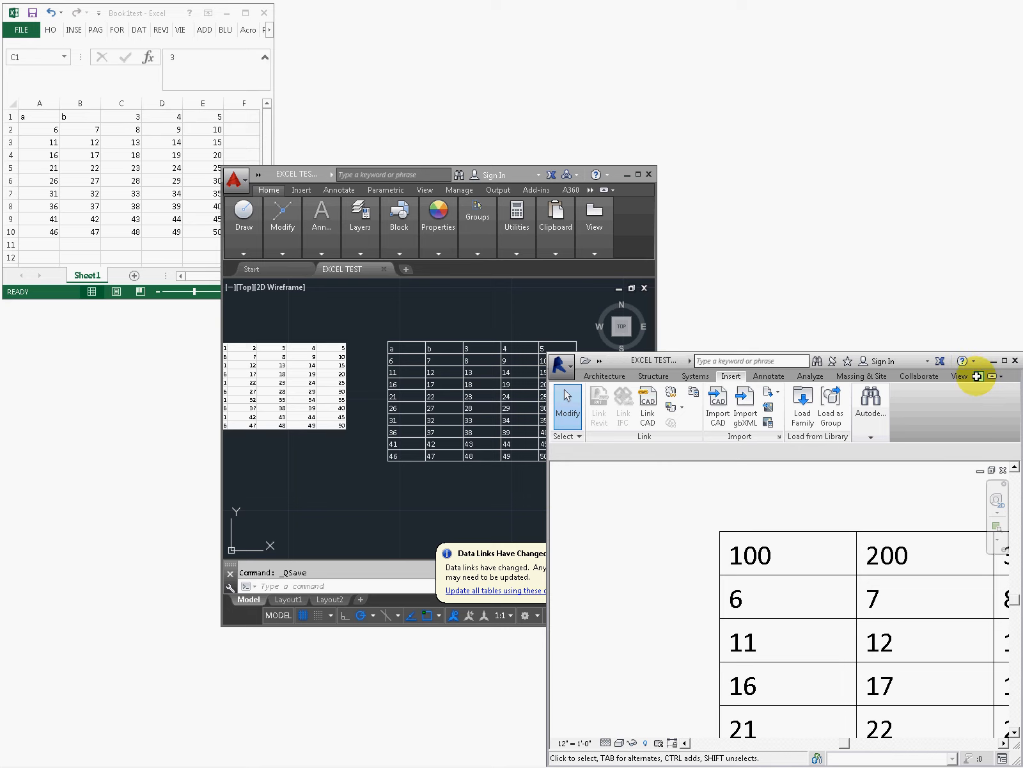
{"action": "left_click", "coordinate": [1003, 360]}
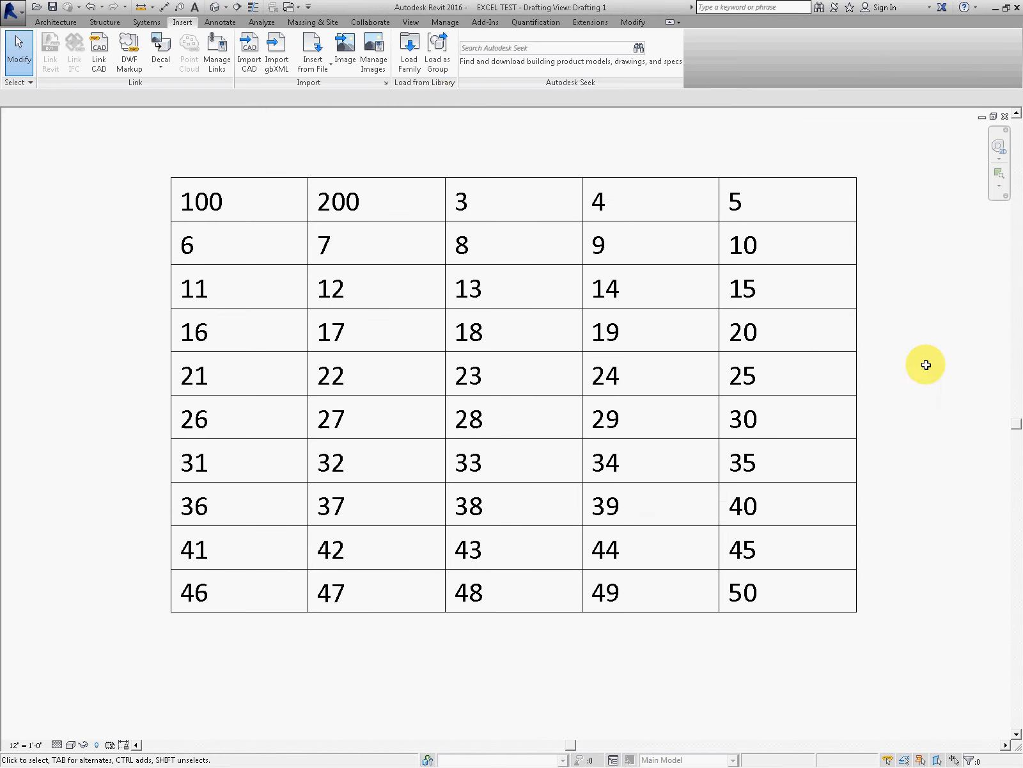
{"action": "left_click", "coordinate": [445, 22]}
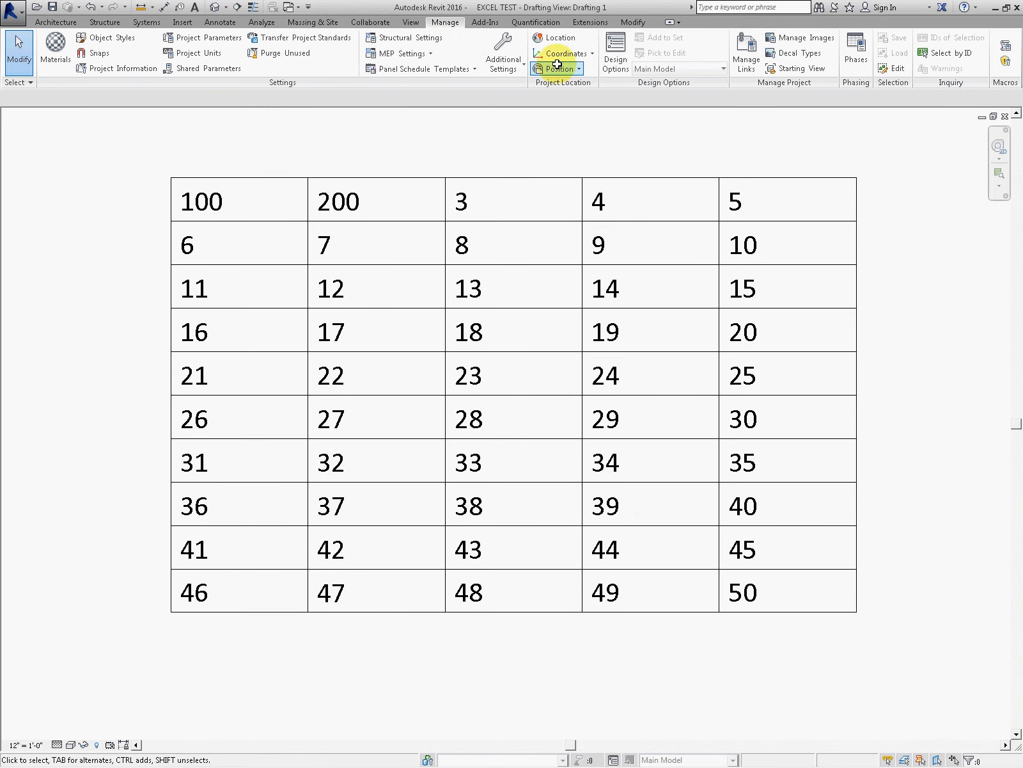
{"action": "left_click", "coordinate": [734, 47]}
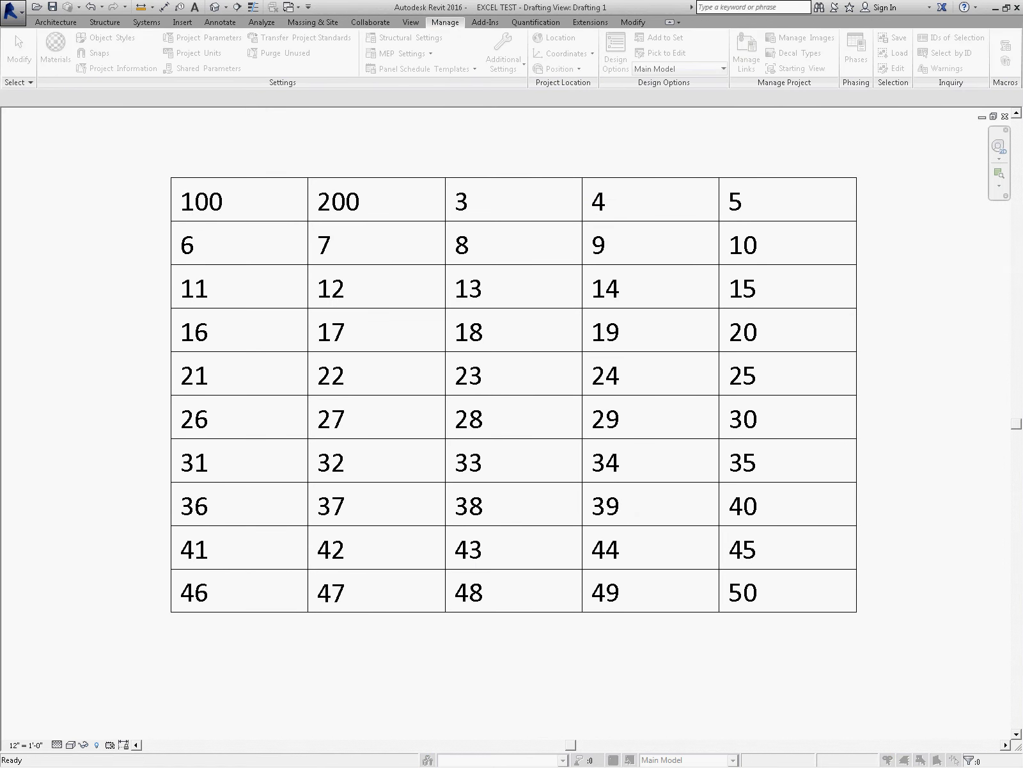
{"action": "left_click_drag", "start_coordinate": [883, 249], "coordinate": [177, 296]}
{"action": "left_click", "coordinate": [143, 312]}
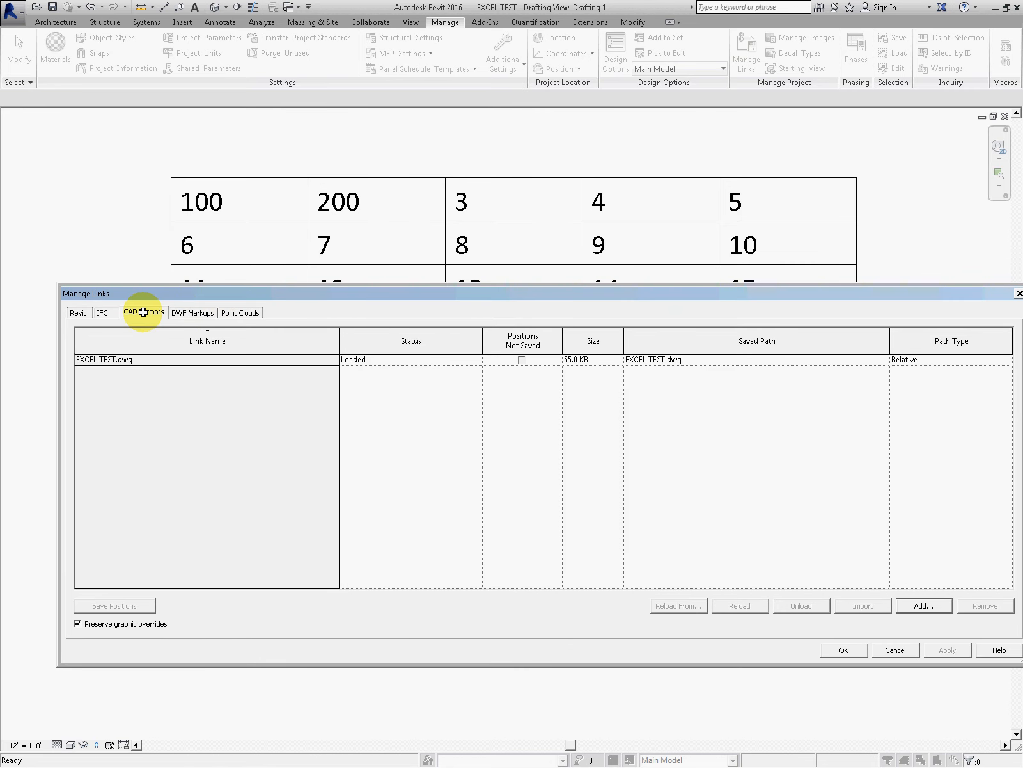
{"action": "left_click", "coordinate": [115, 362]}
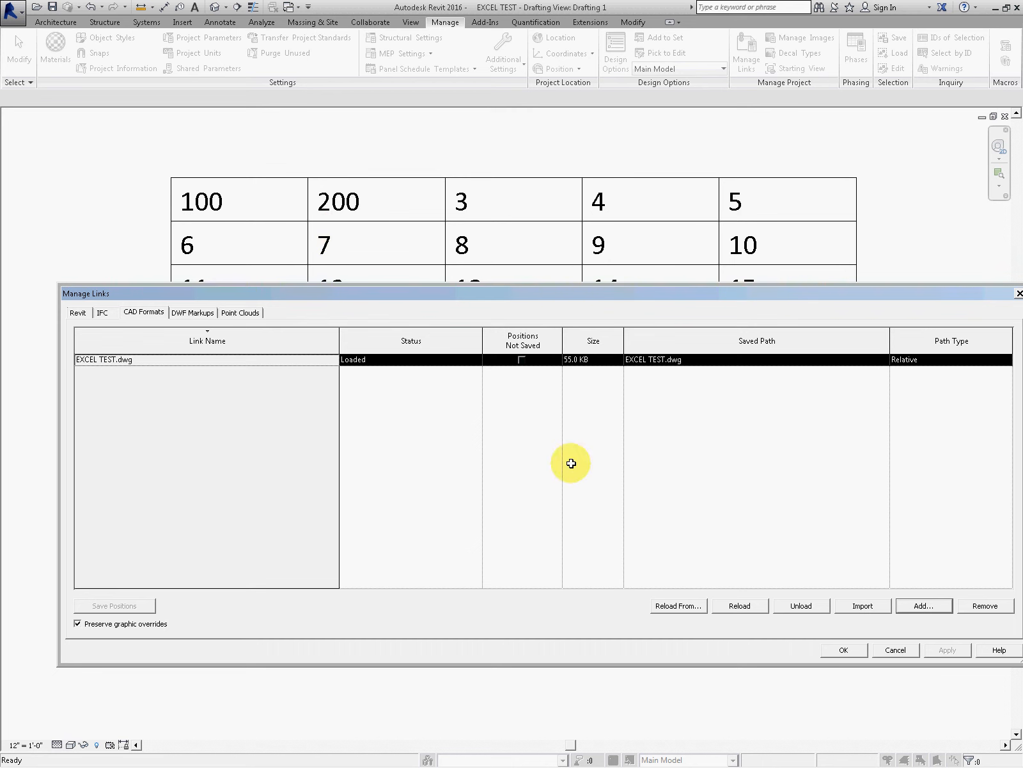
{"action": "left_click", "coordinate": [742, 606]}
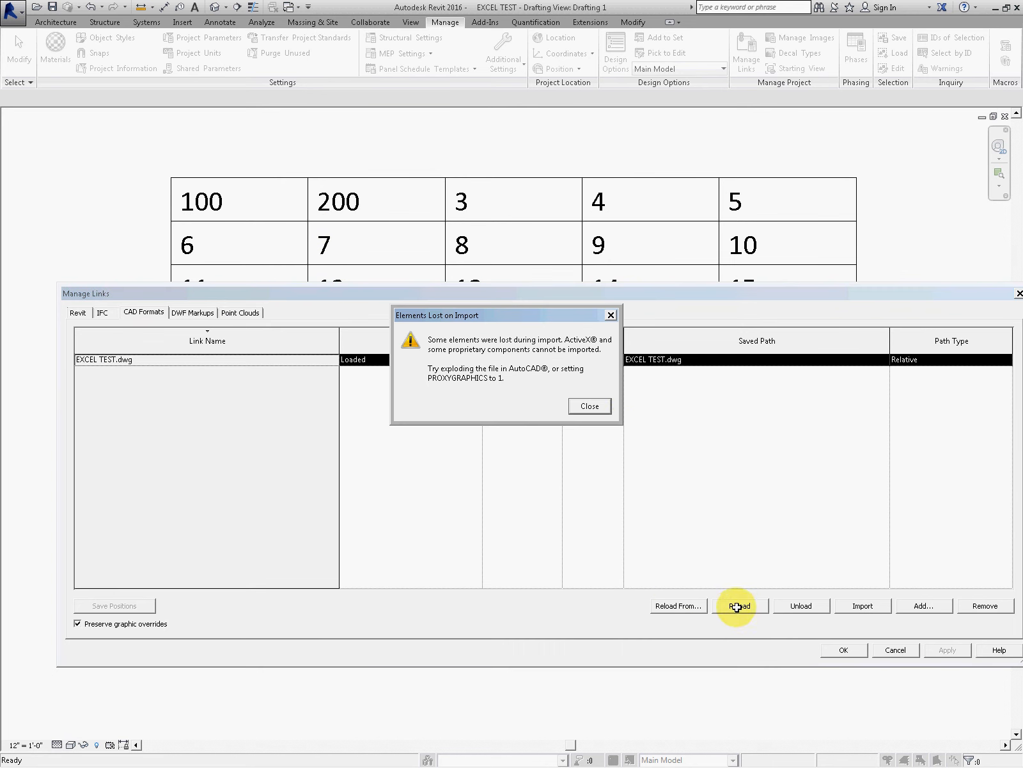
{"action": "left_click", "coordinate": [587, 404]}
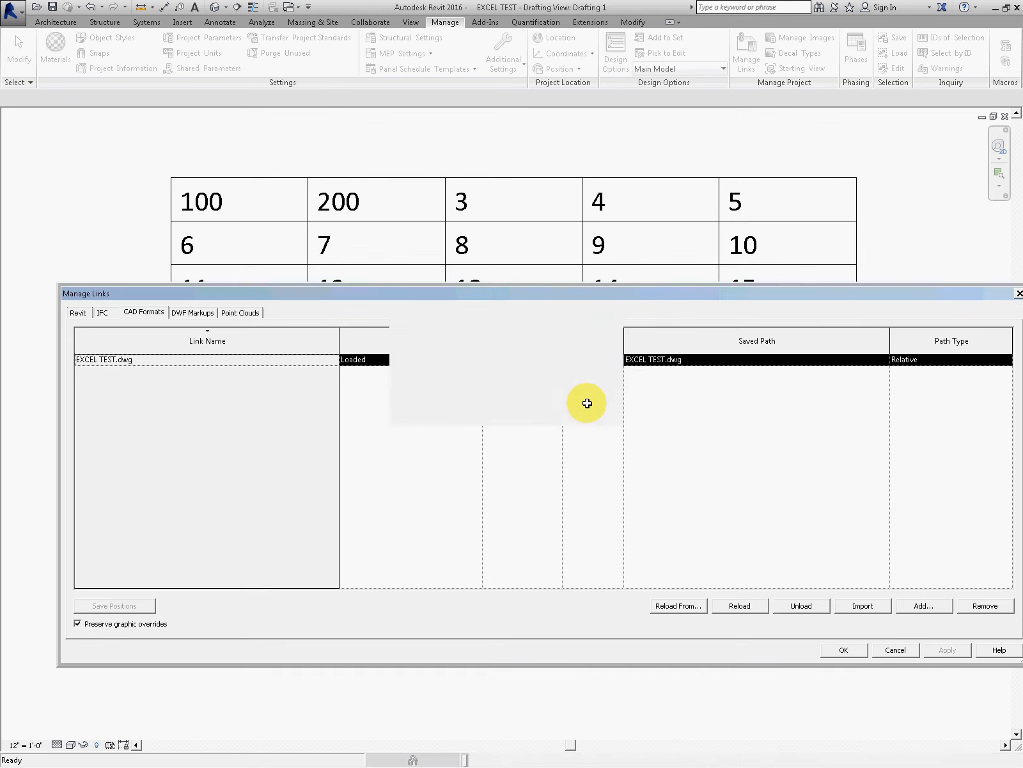
{"action": "left_click", "coordinate": [844, 649]}
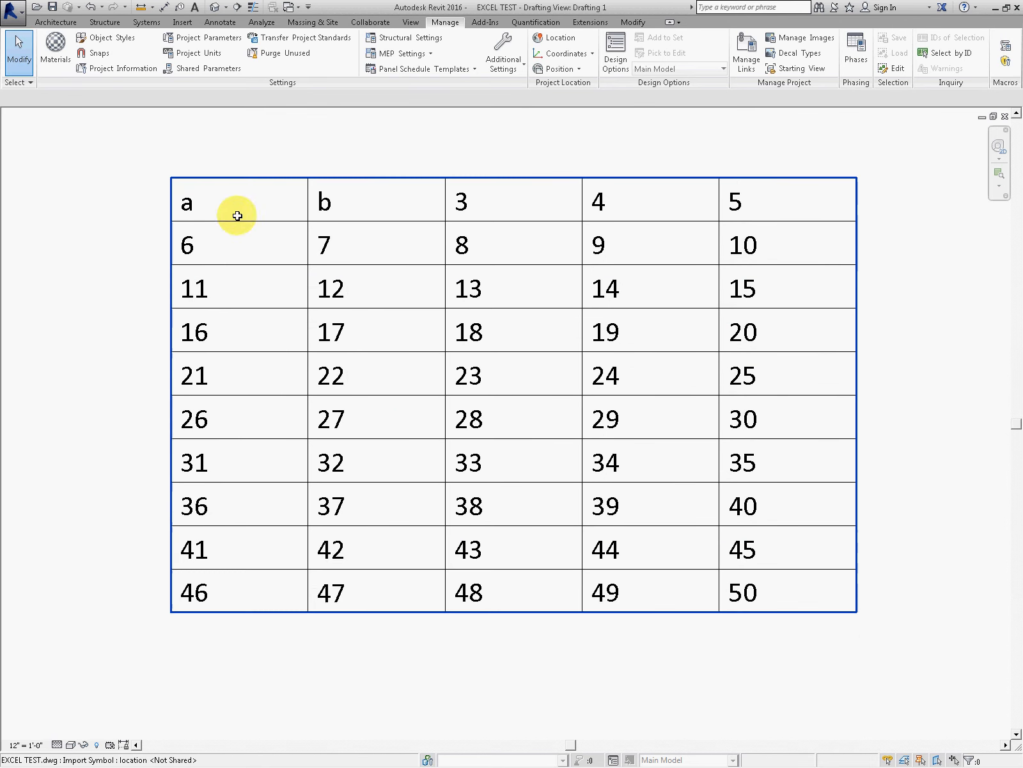